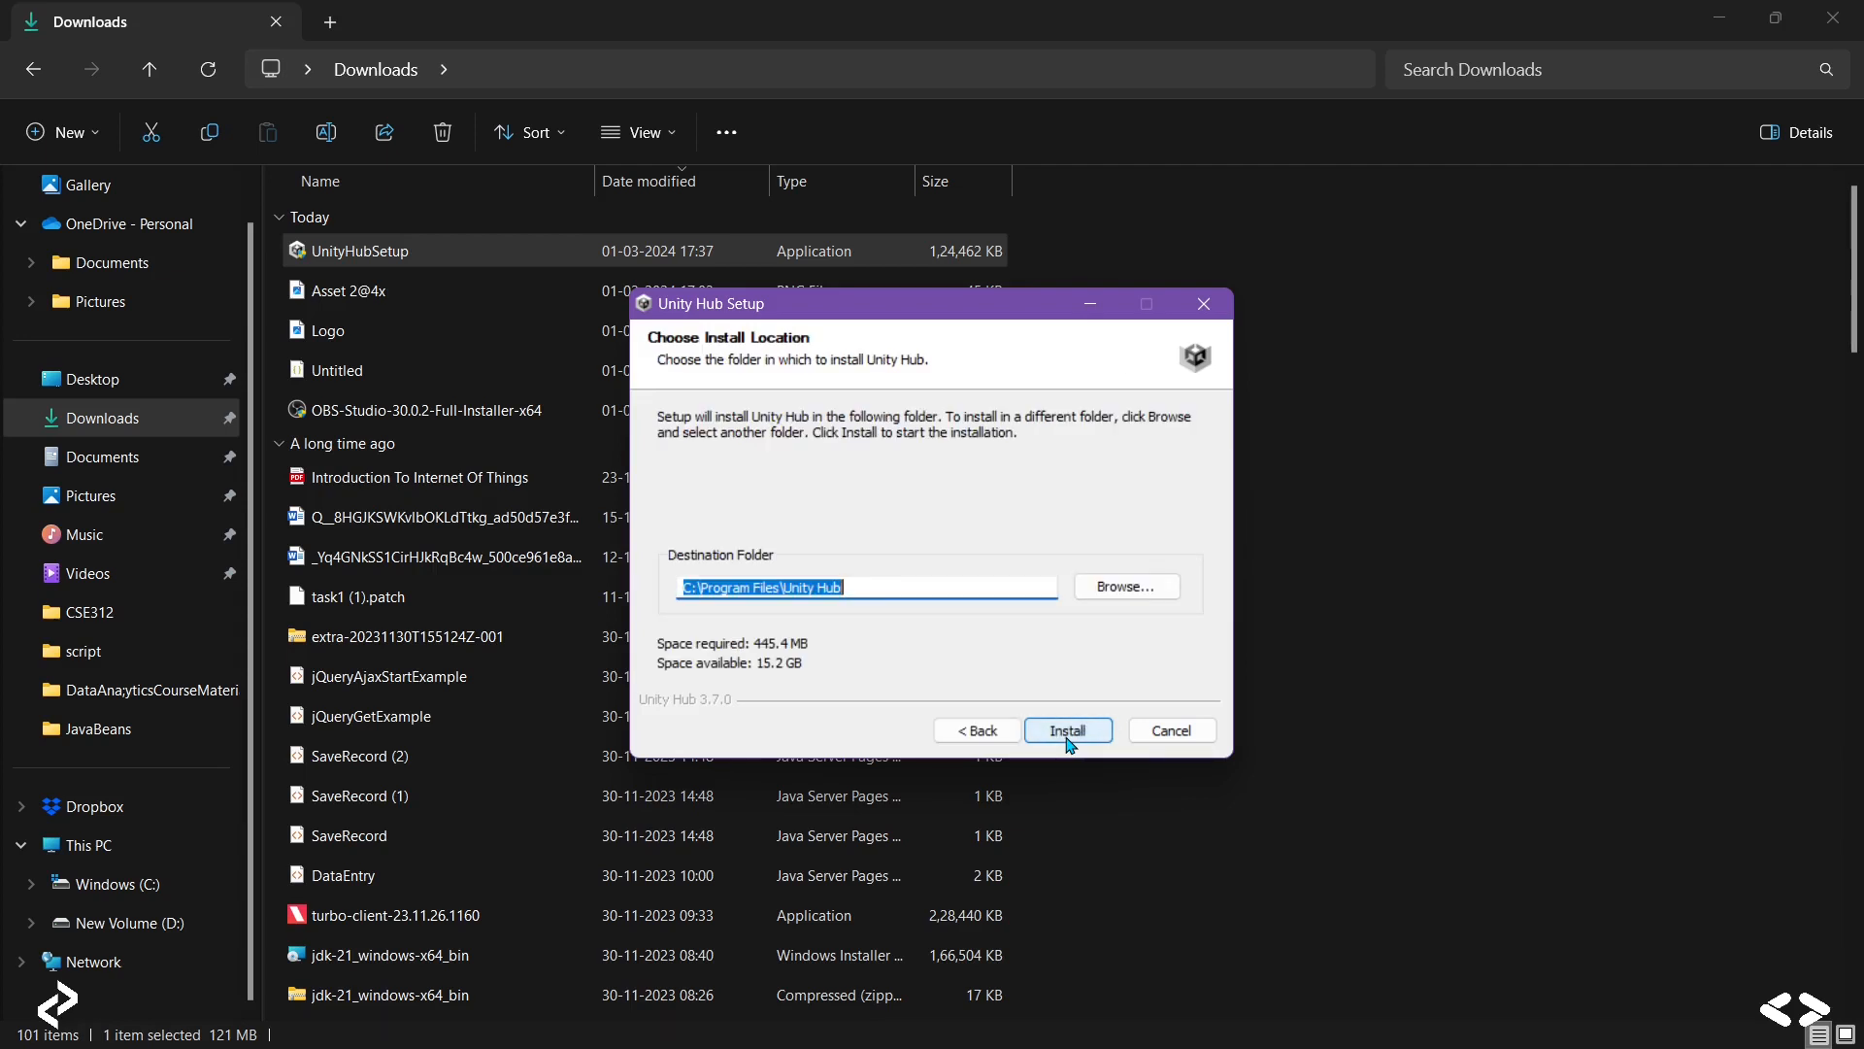
Install Unity Hub, then finish the installer with 'Run Unity Hub' left checked.
left_click(1068, 731)
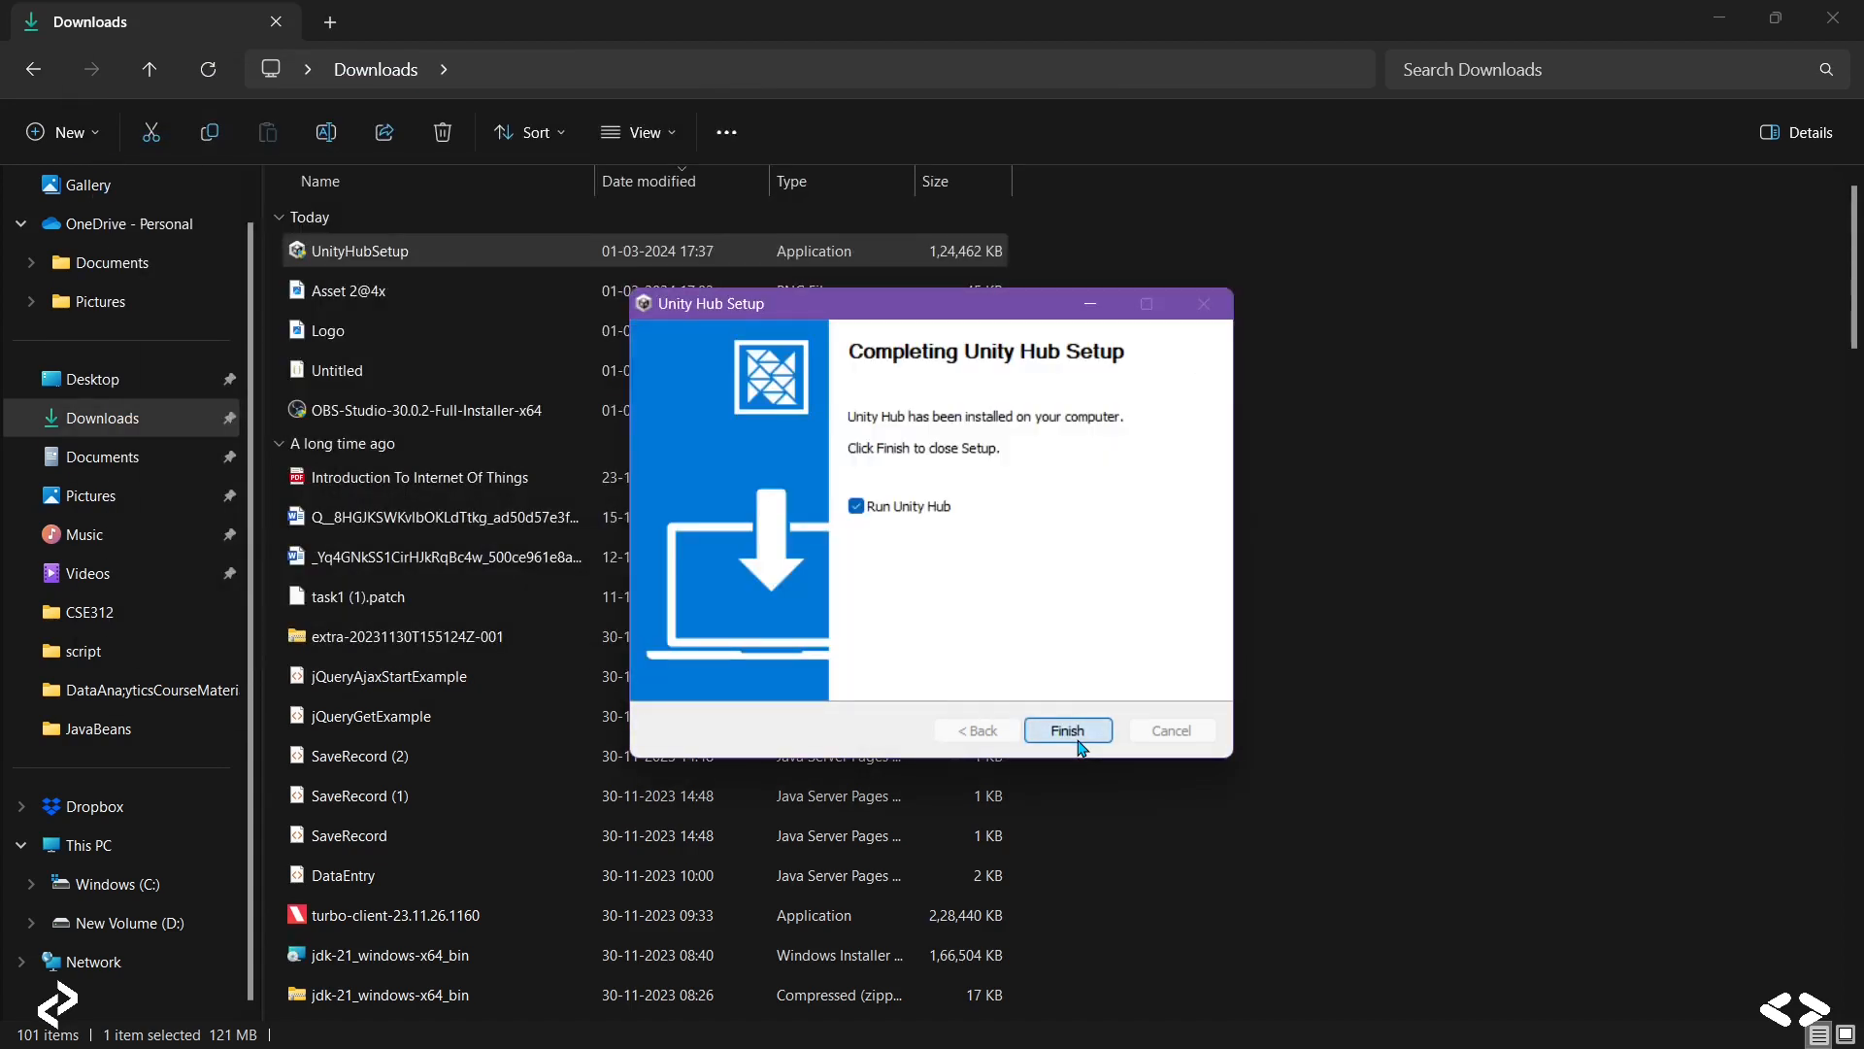
left_click(1076, 738)
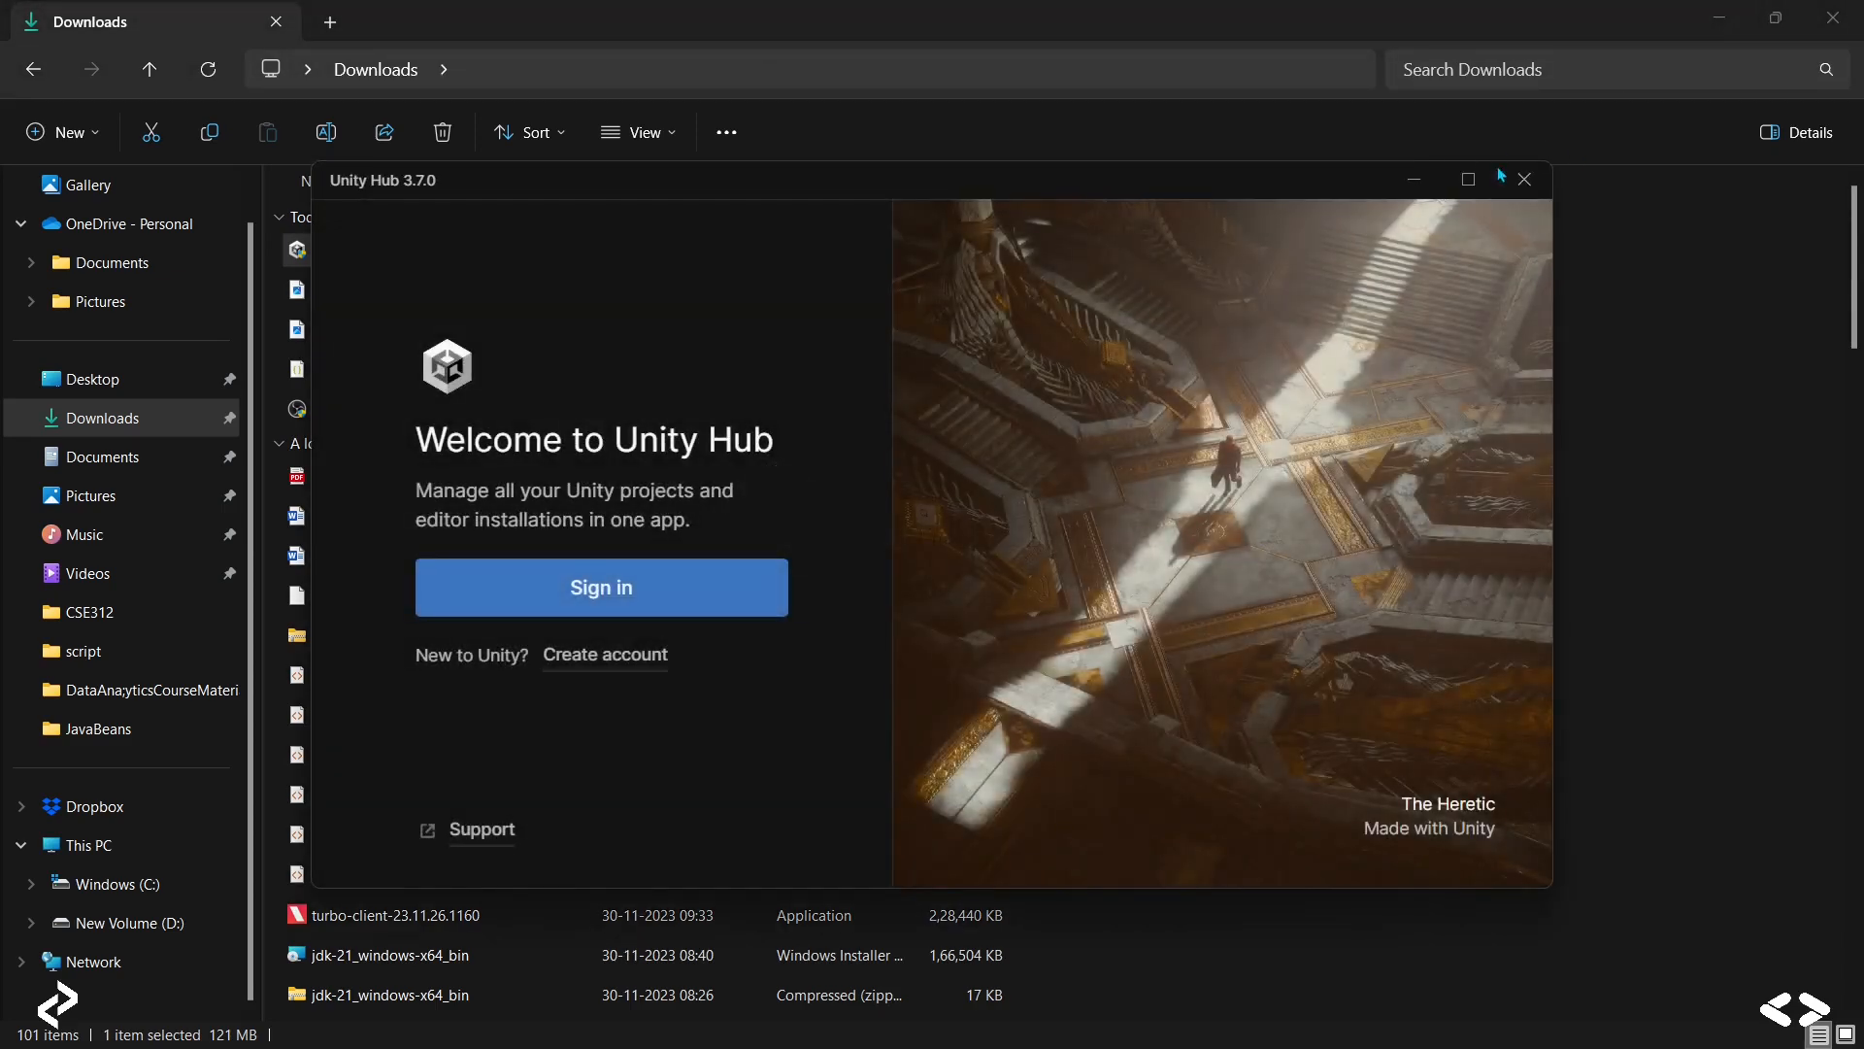
Maximize the Unity Hub welcome window and start creating a new Unity ID account.
left_click(1470, 181)
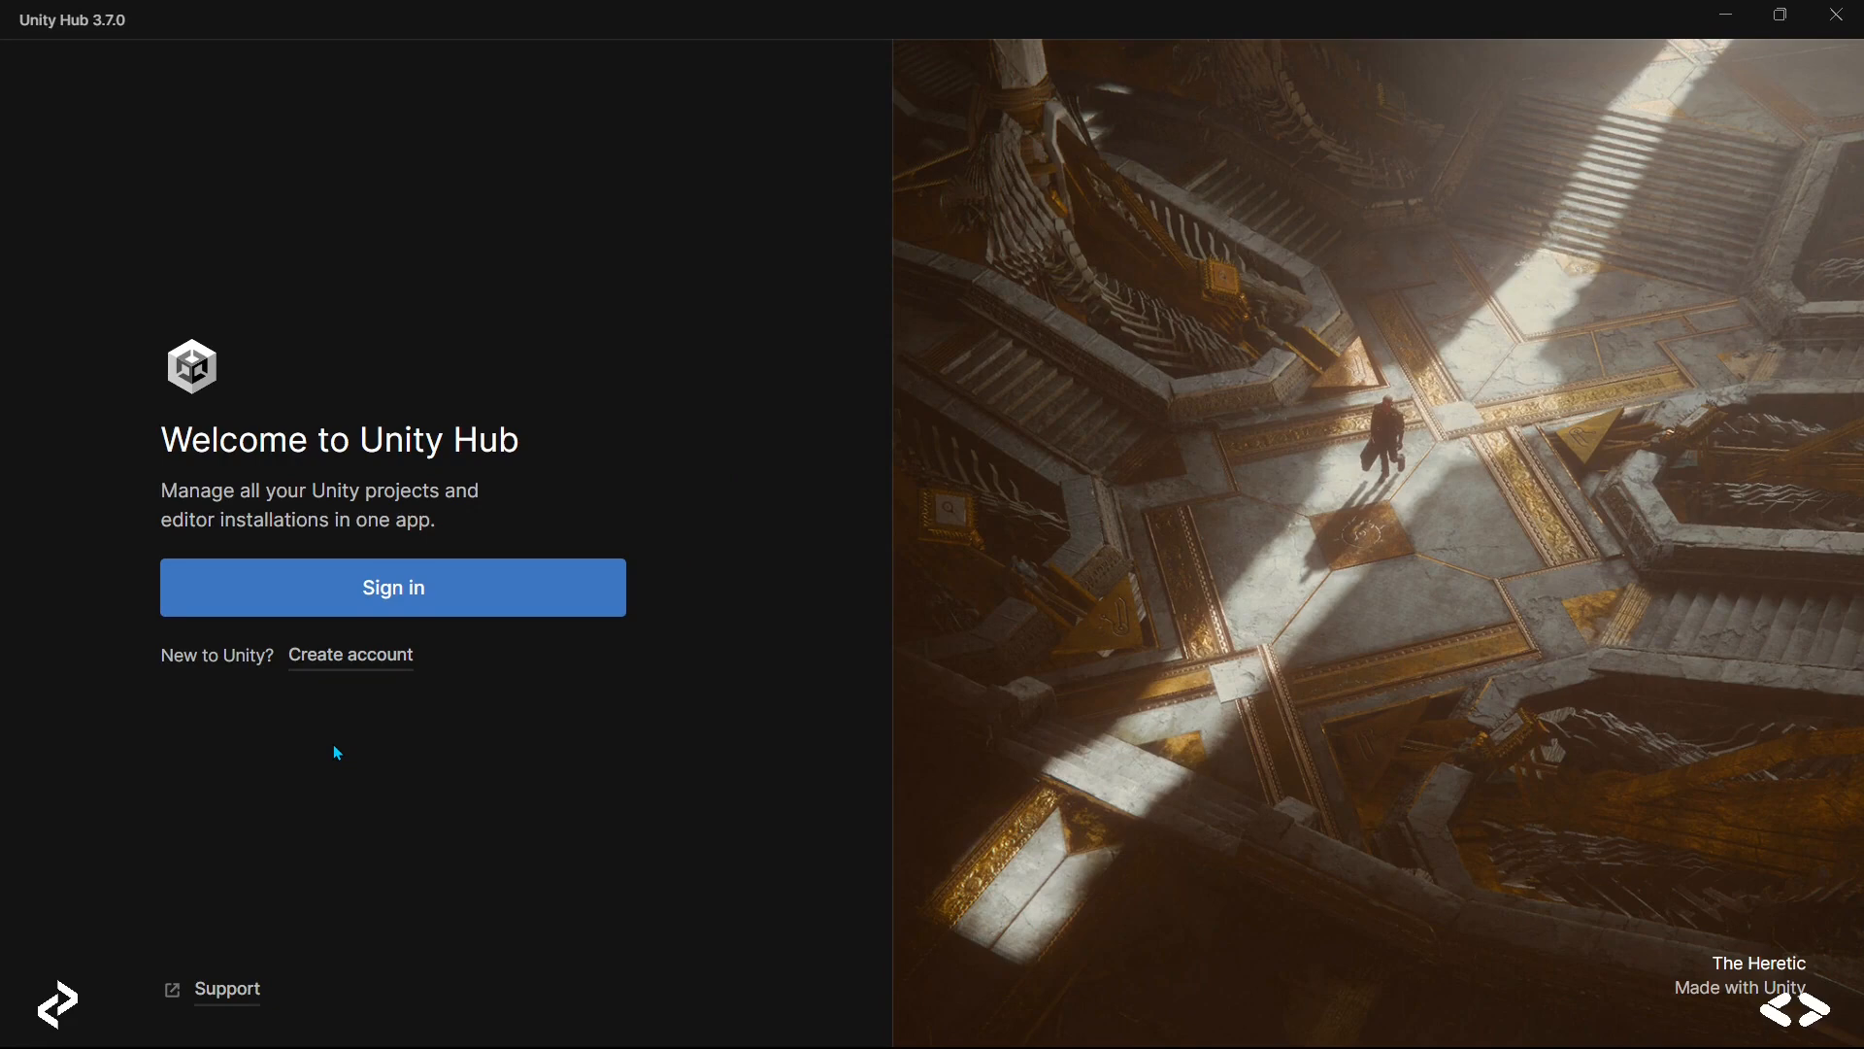
left_click(370, 656)
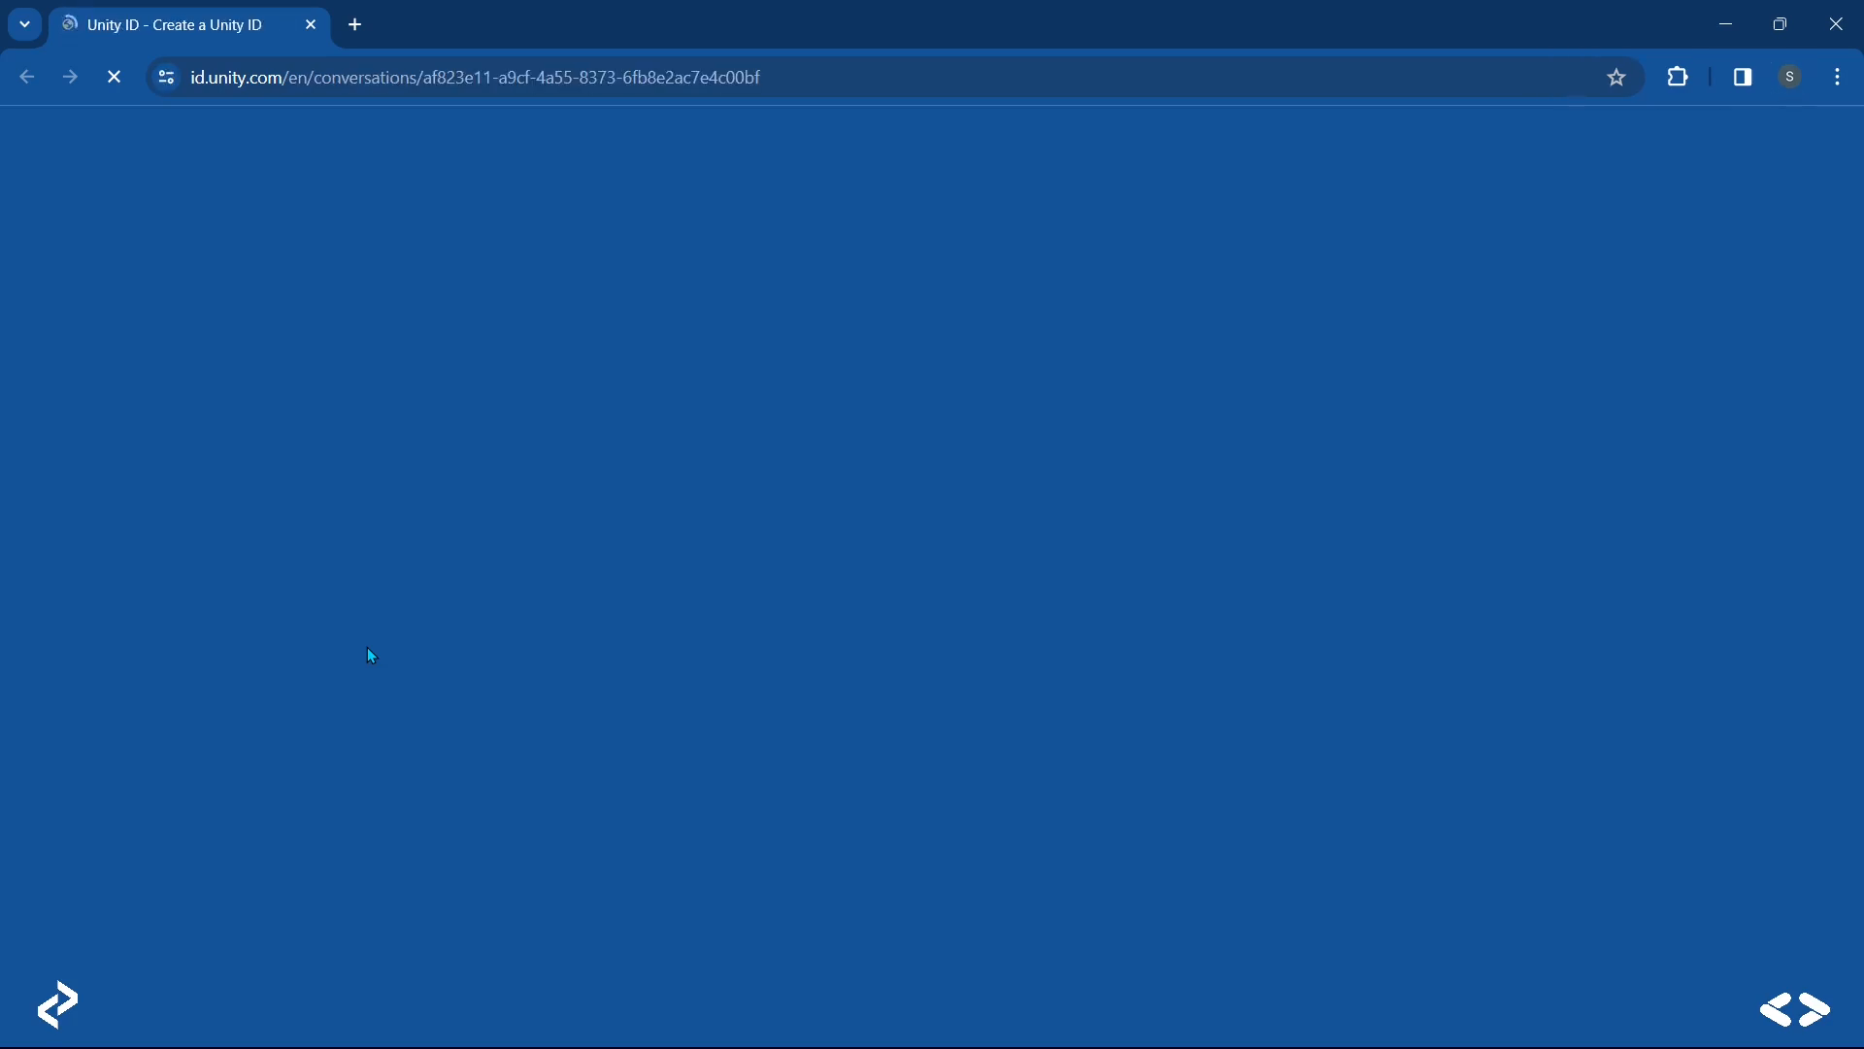
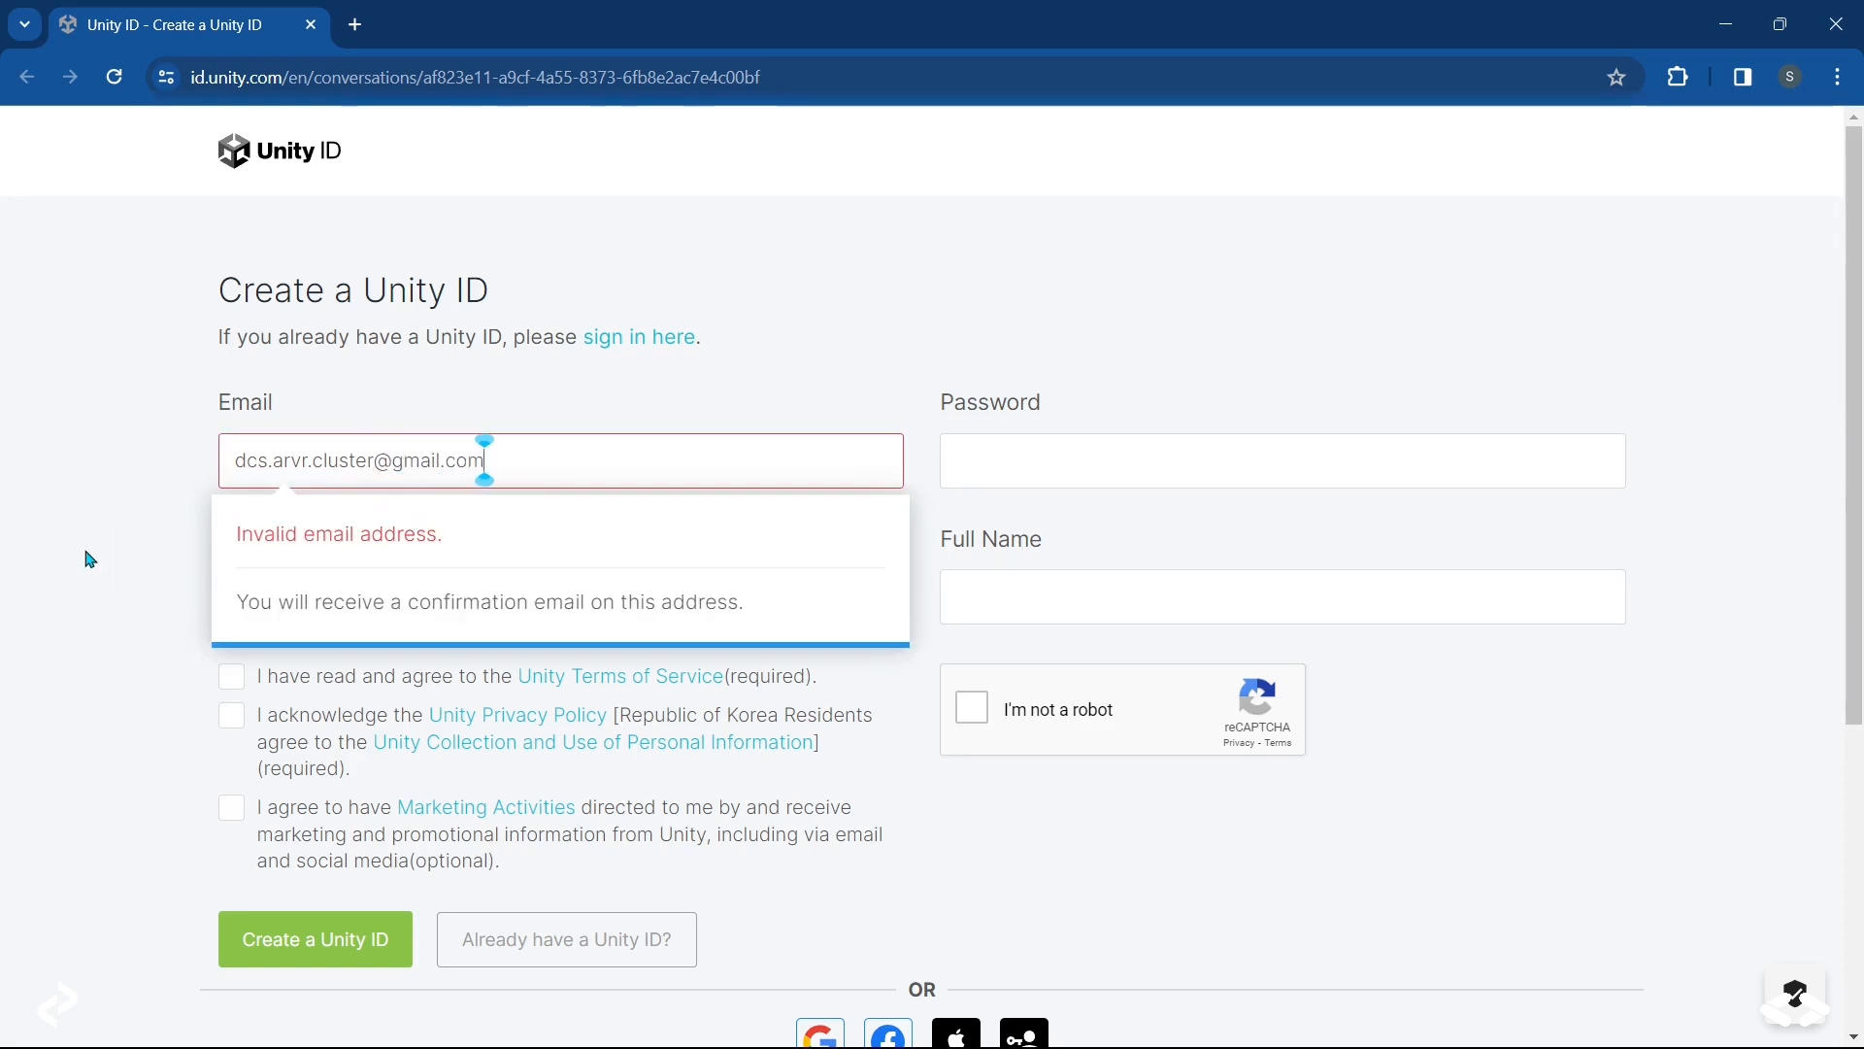
Fill in the sign-up email, username, password and full name fields.
left_click(395, 595)
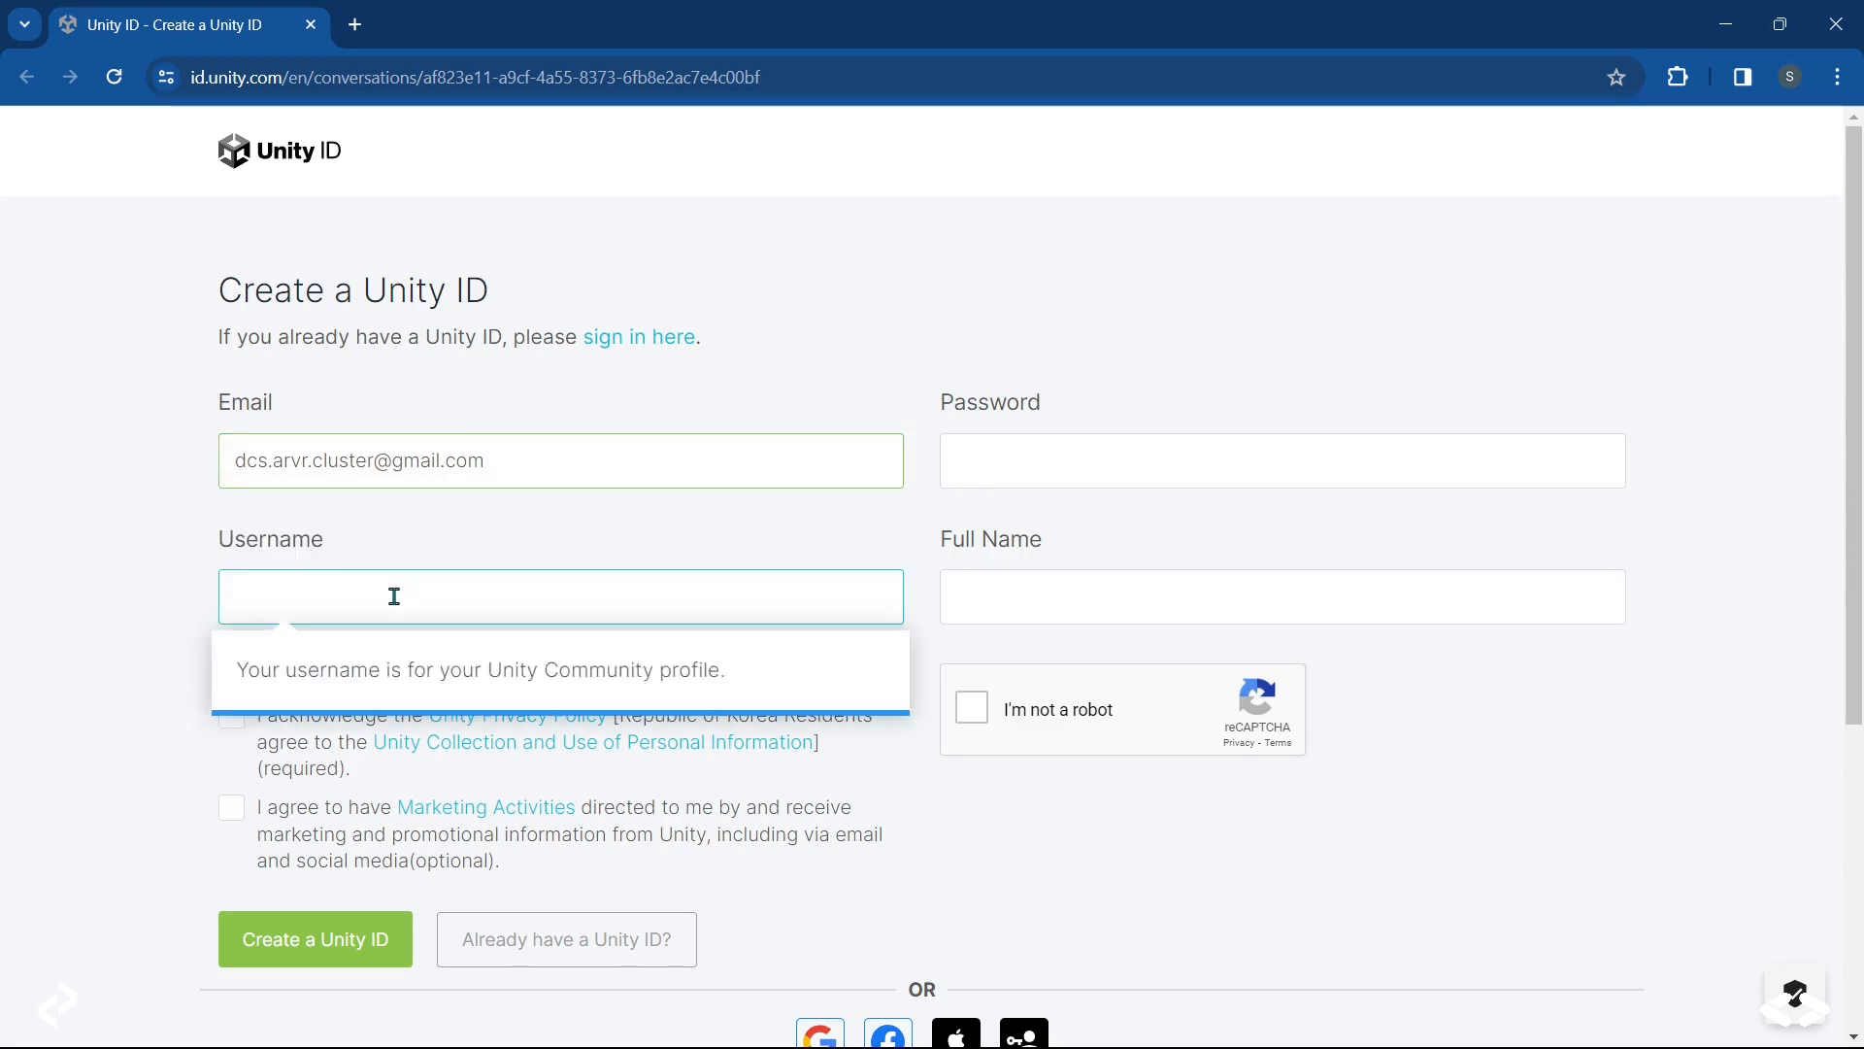
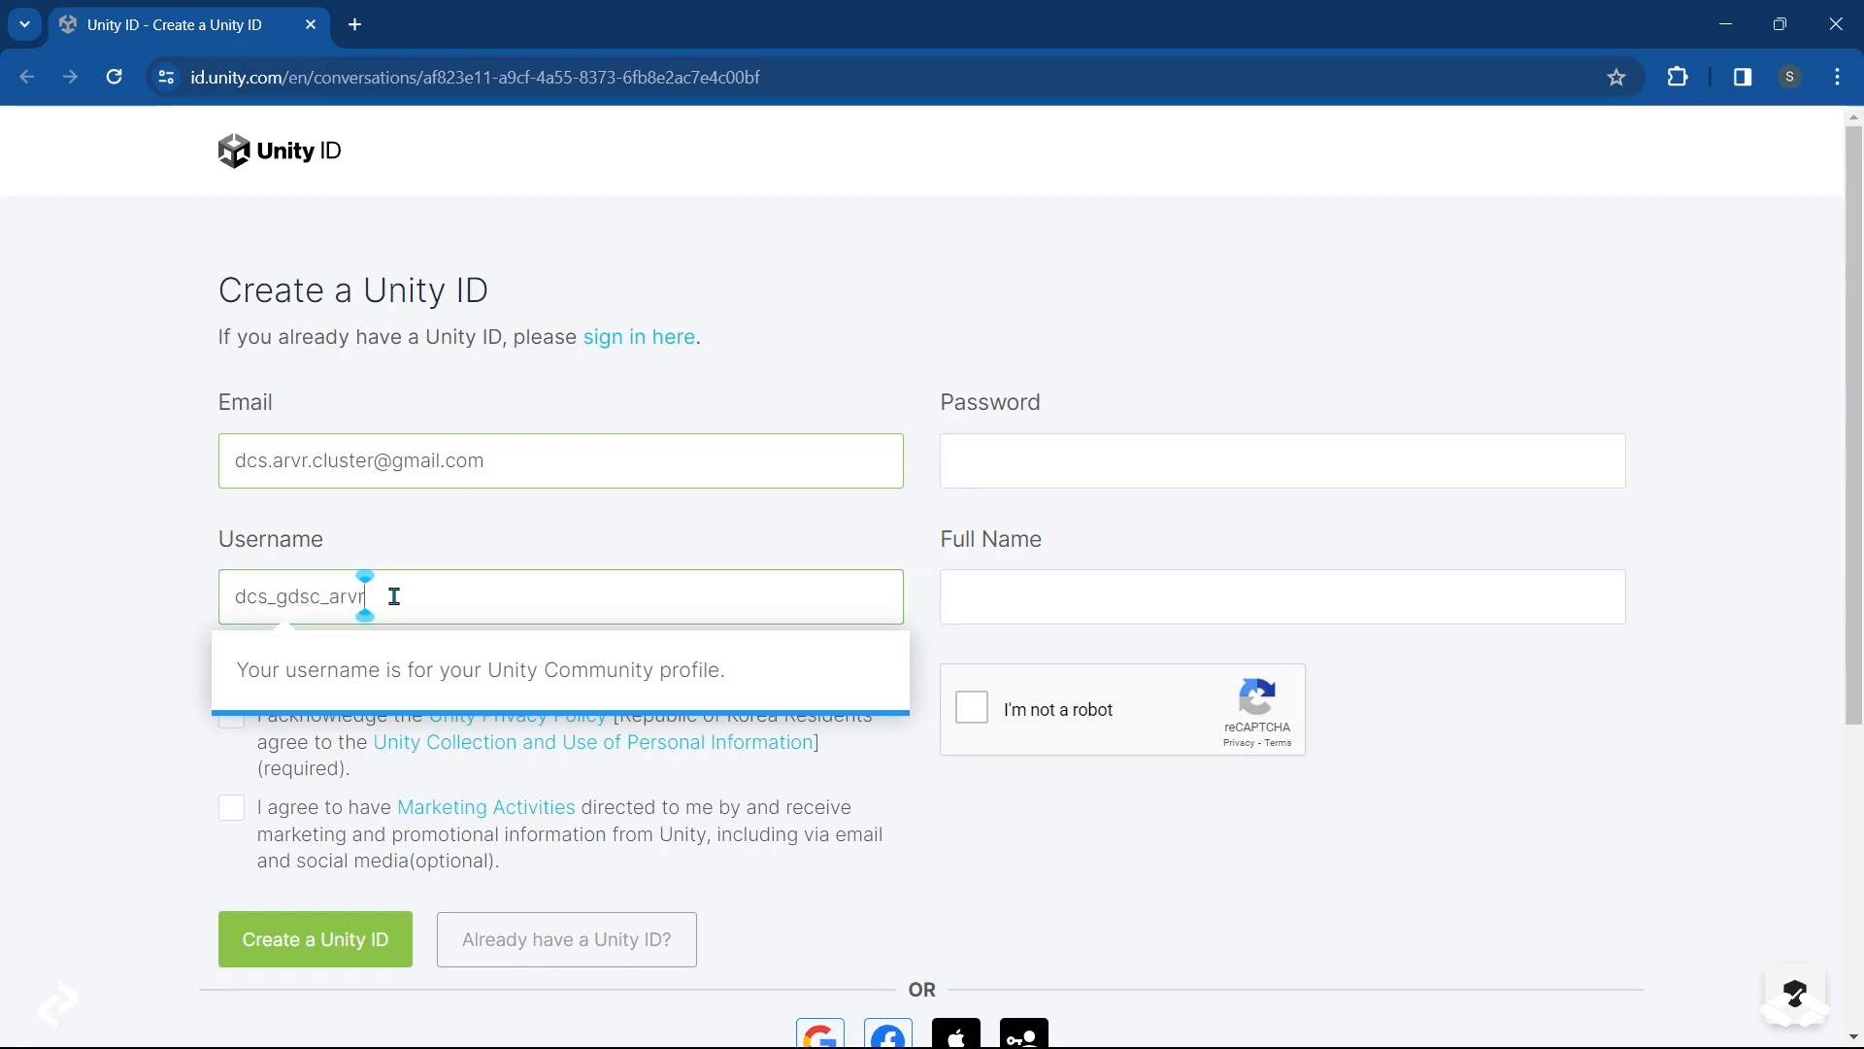
left_click(1201, 476)
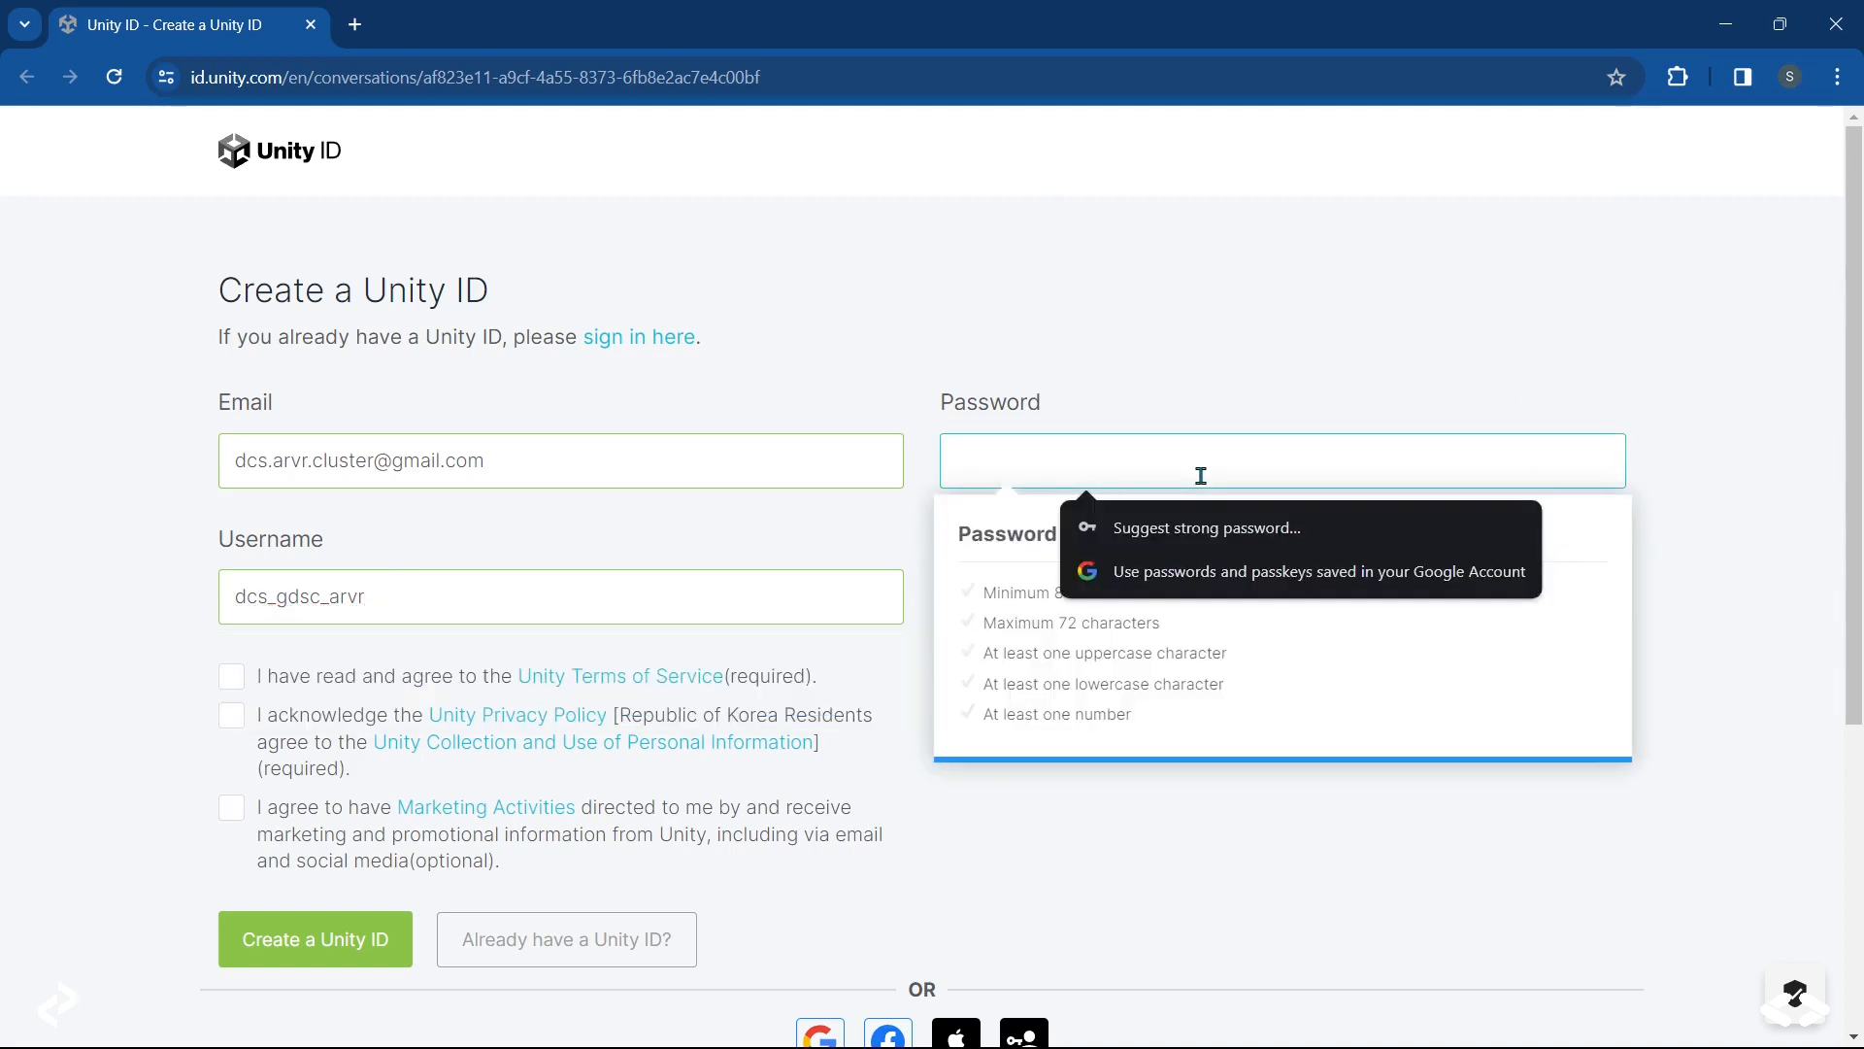
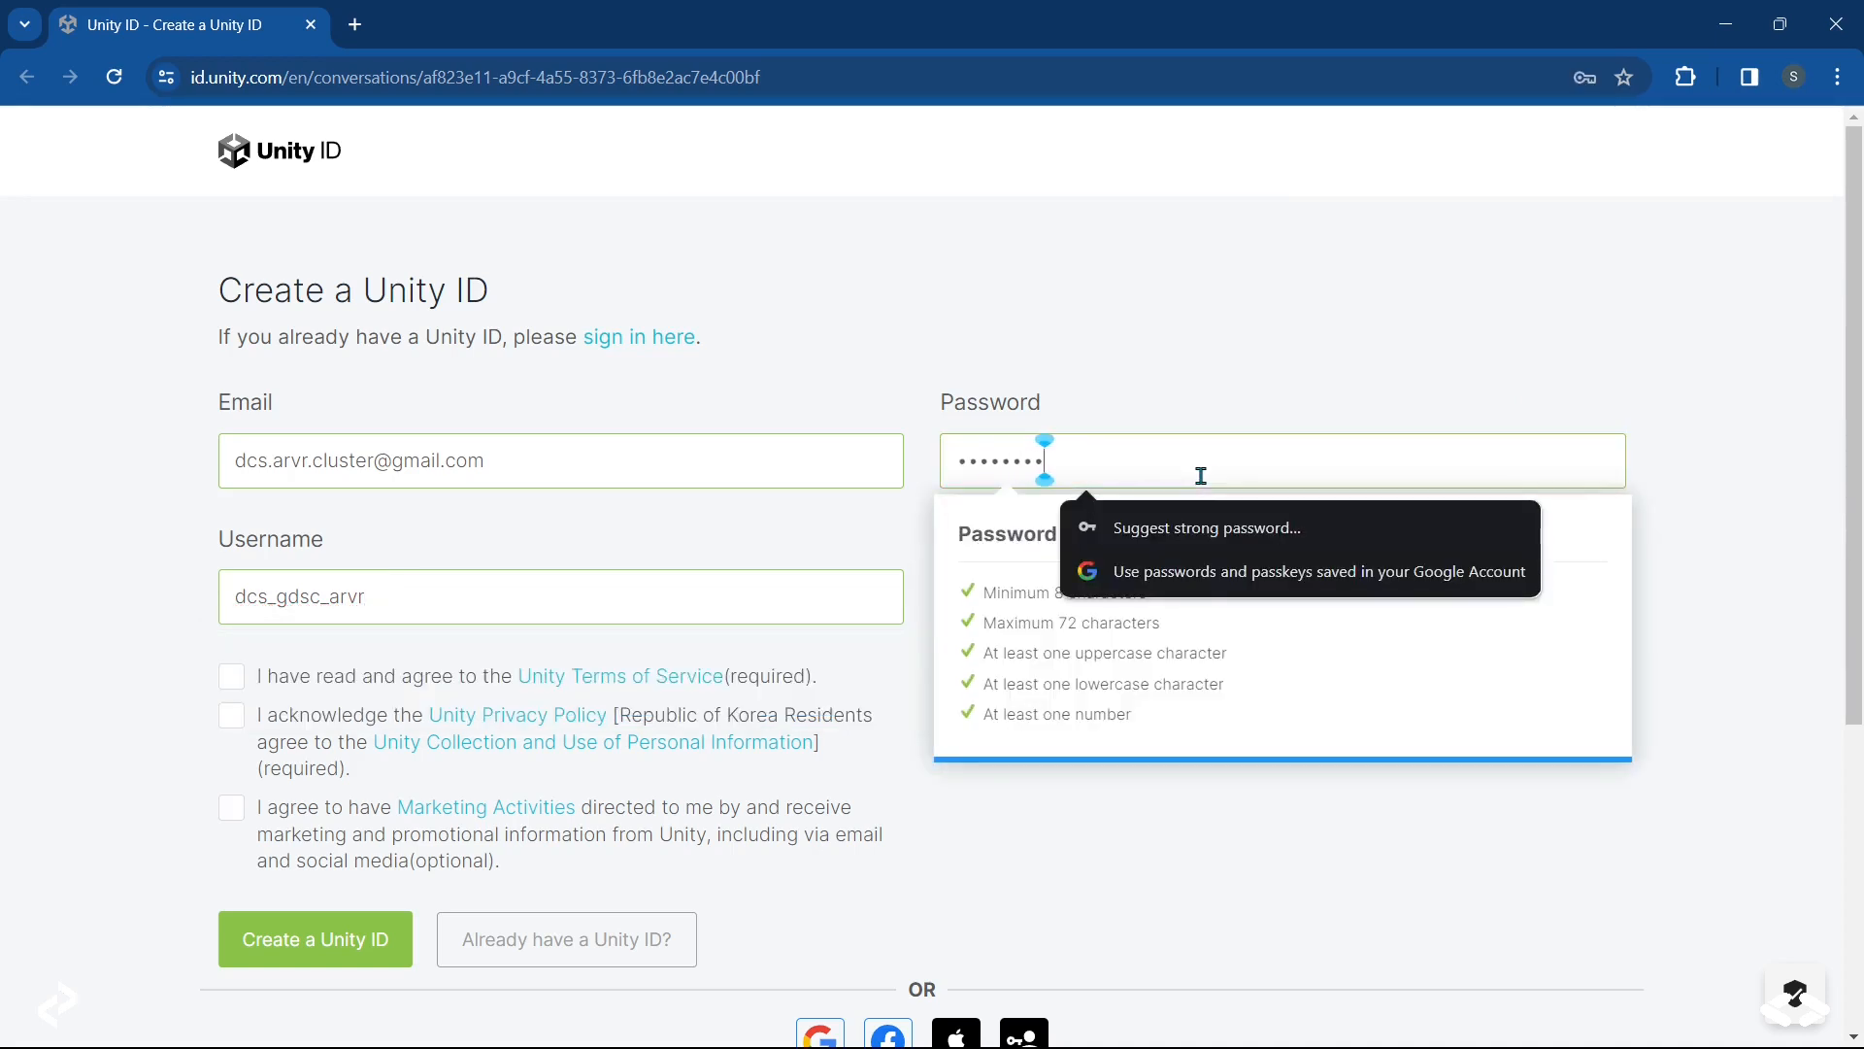
left_click(879, 637)
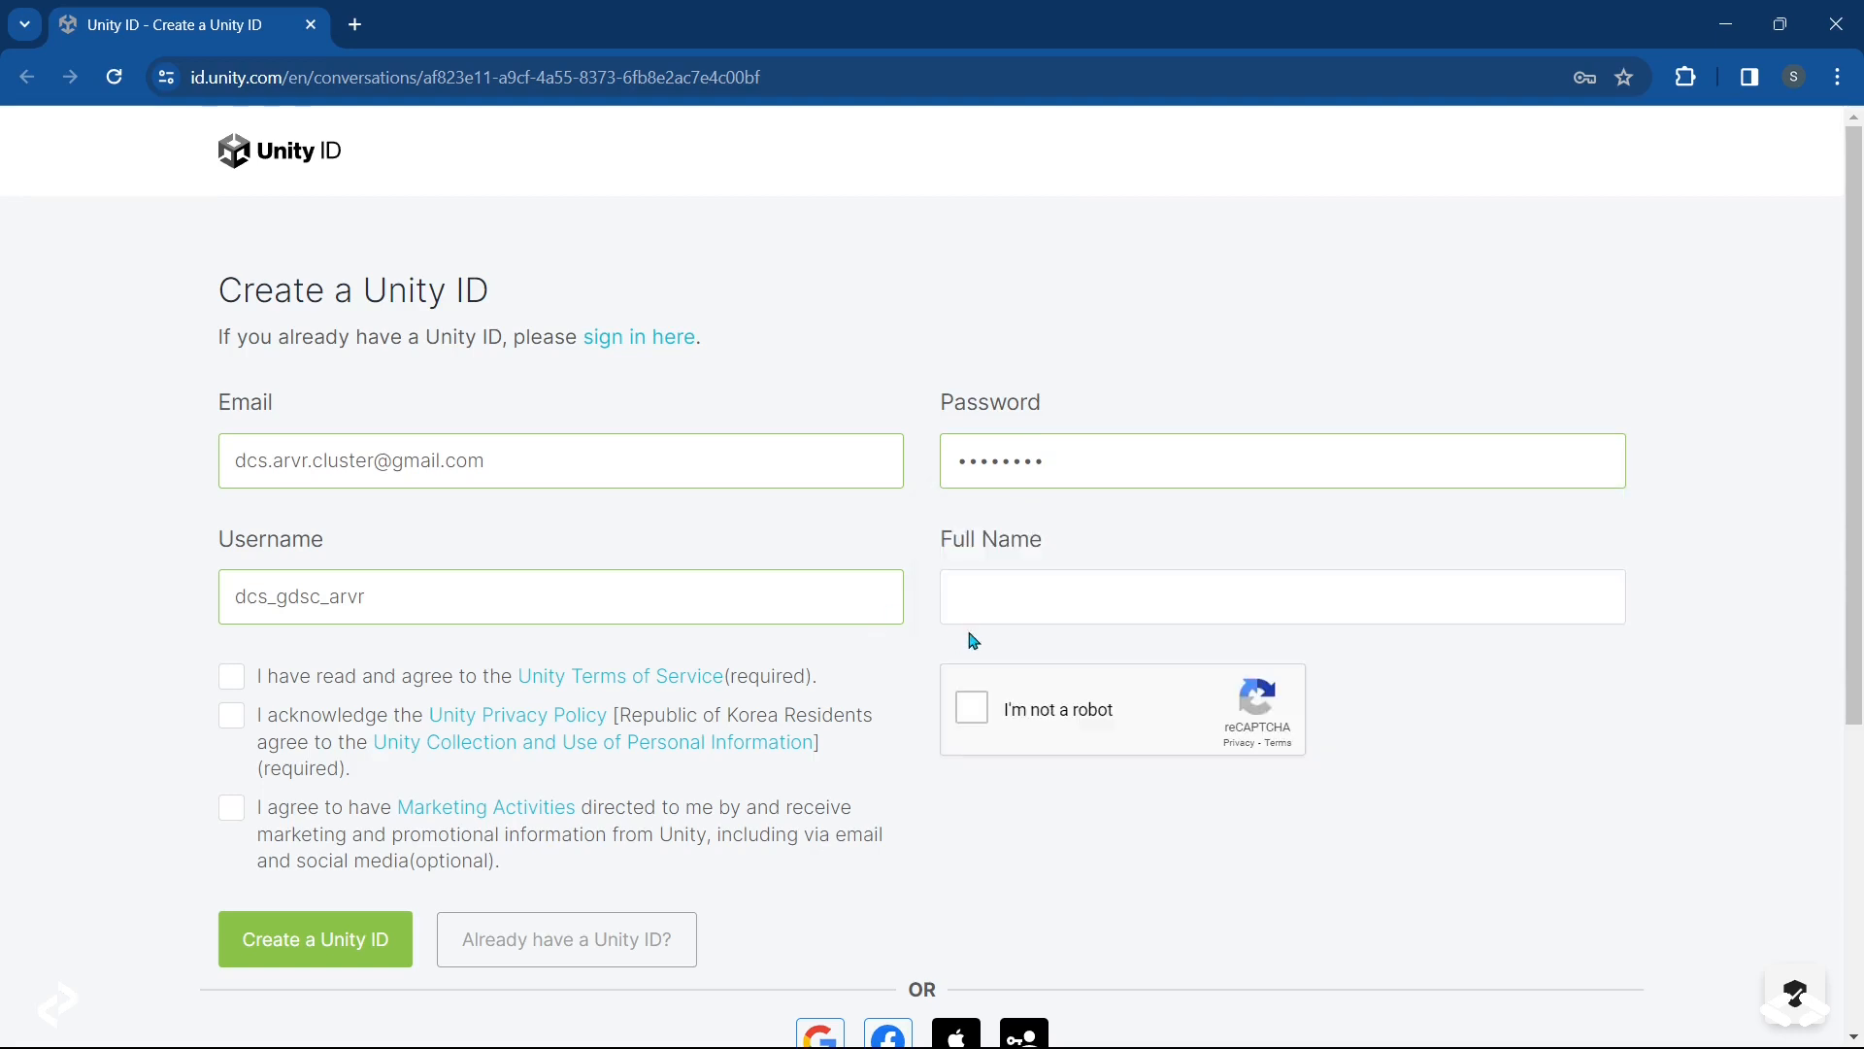
left_click(1103, 579)
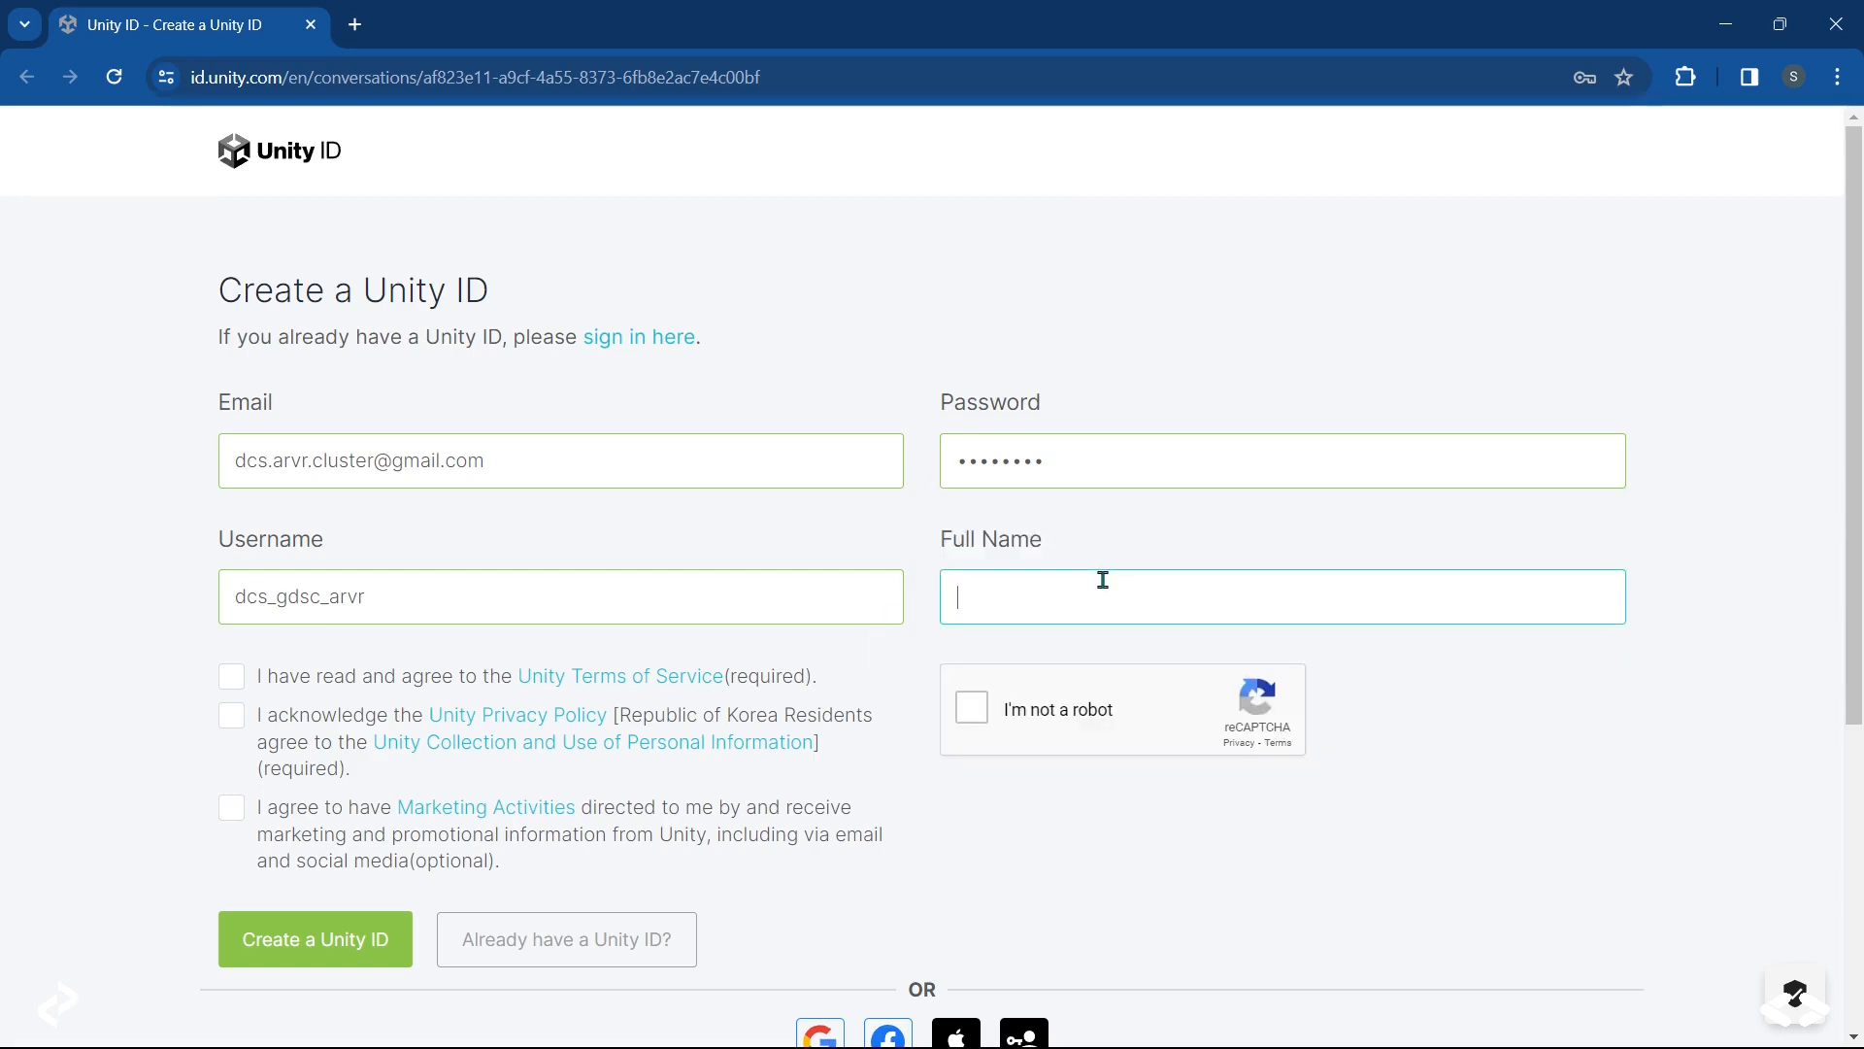
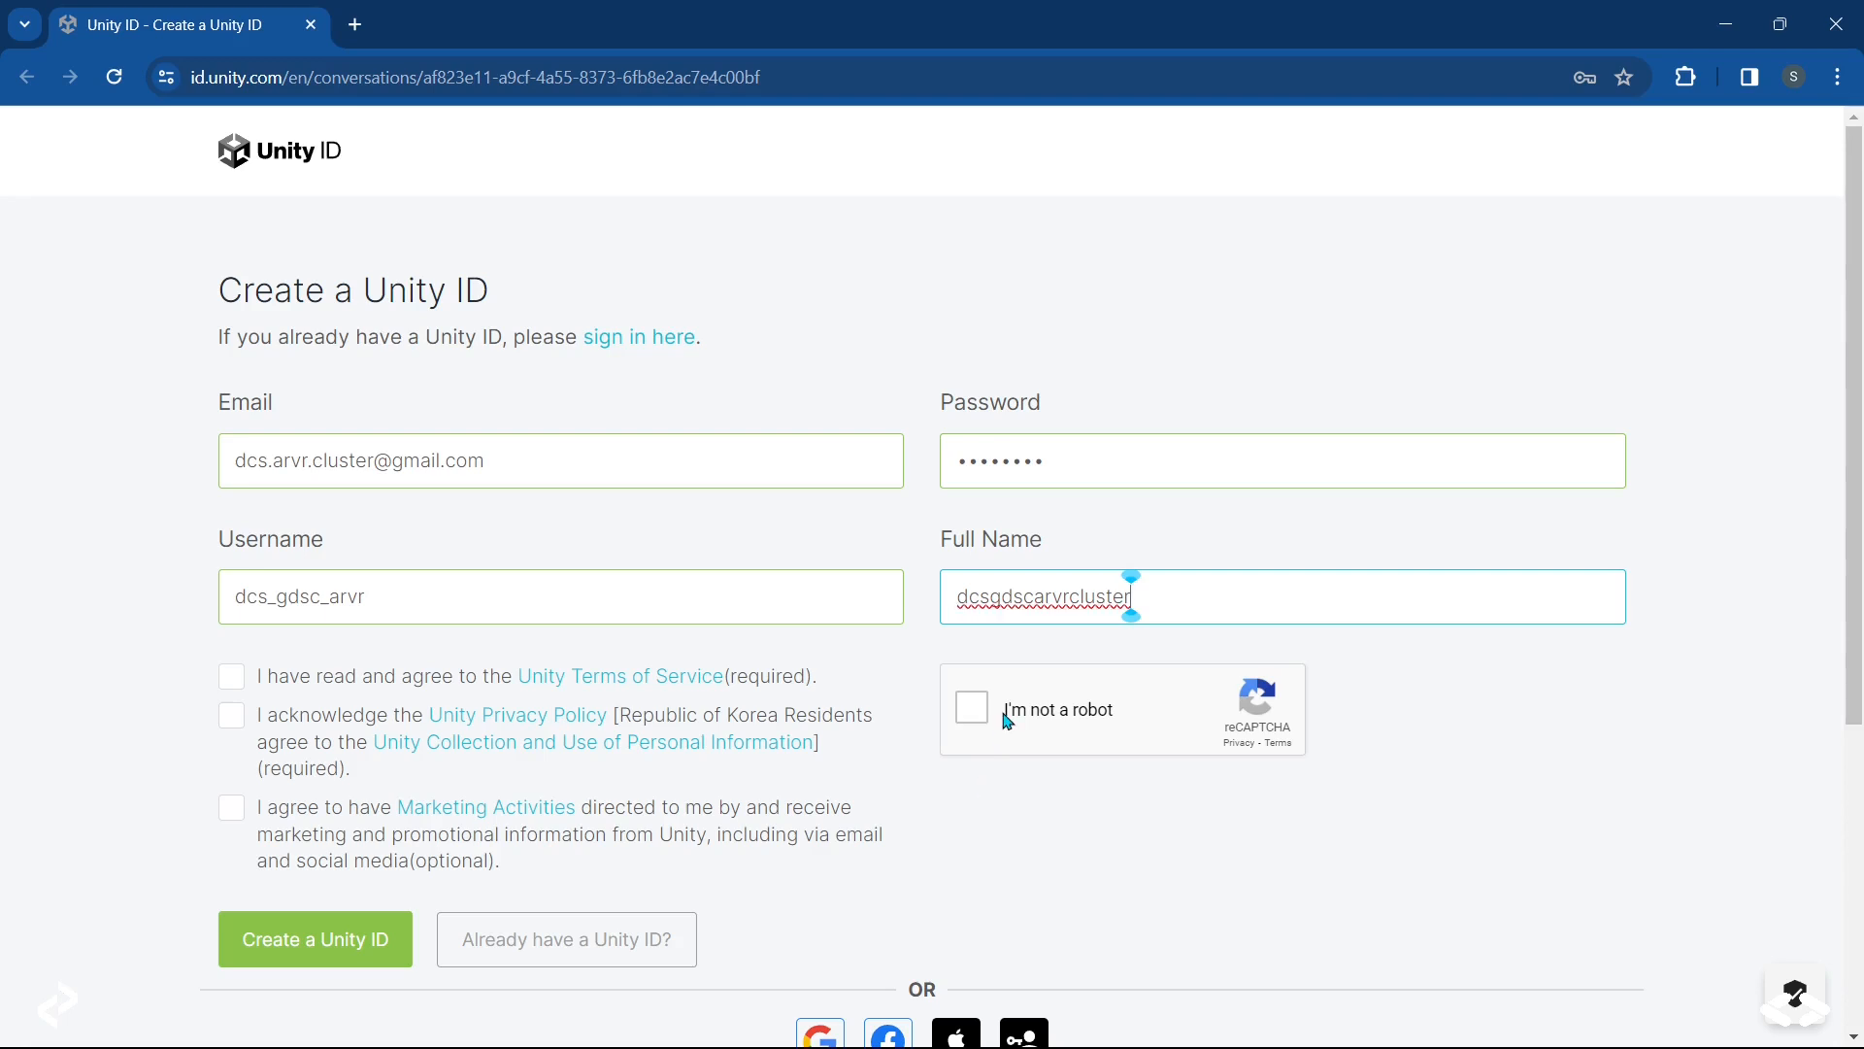
Pass the reCAPTCHA, accept the Terms of Service and Privacy Policy, and submit.
left_click(980, 712)
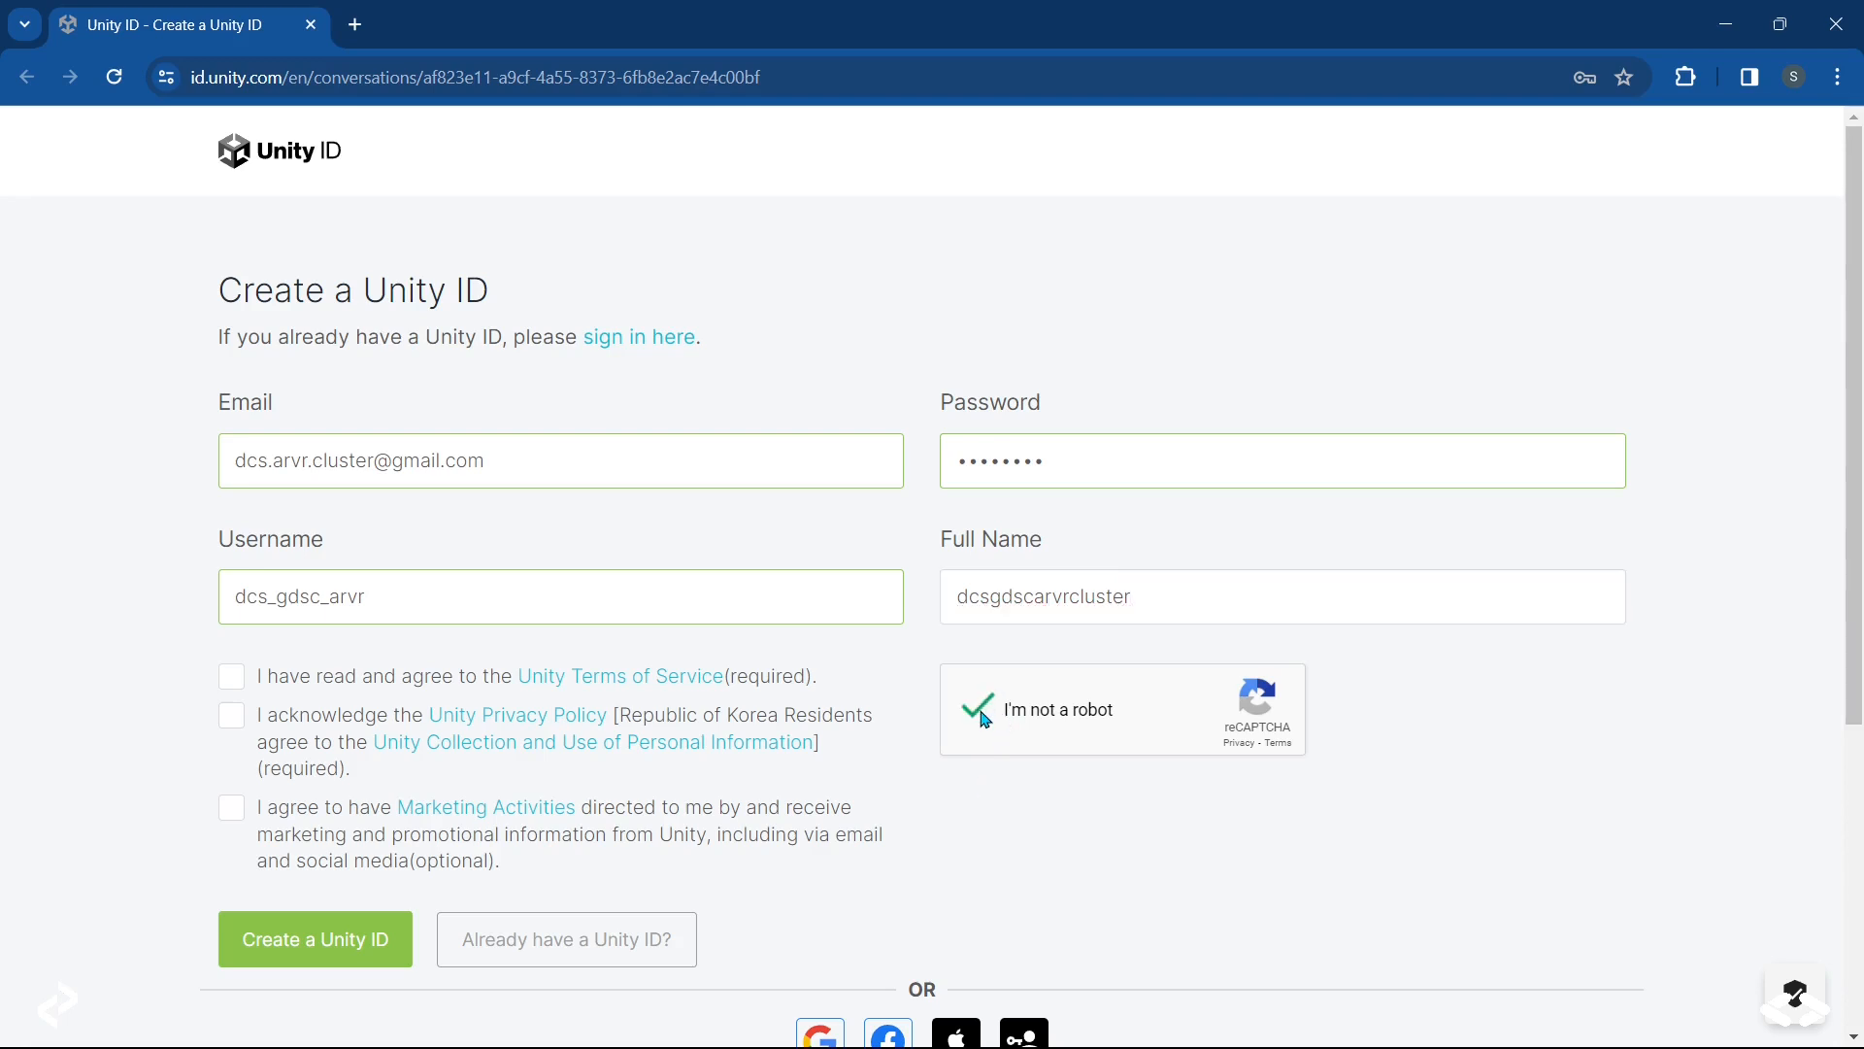
left_click(245, 680)
left_click(230, 720)
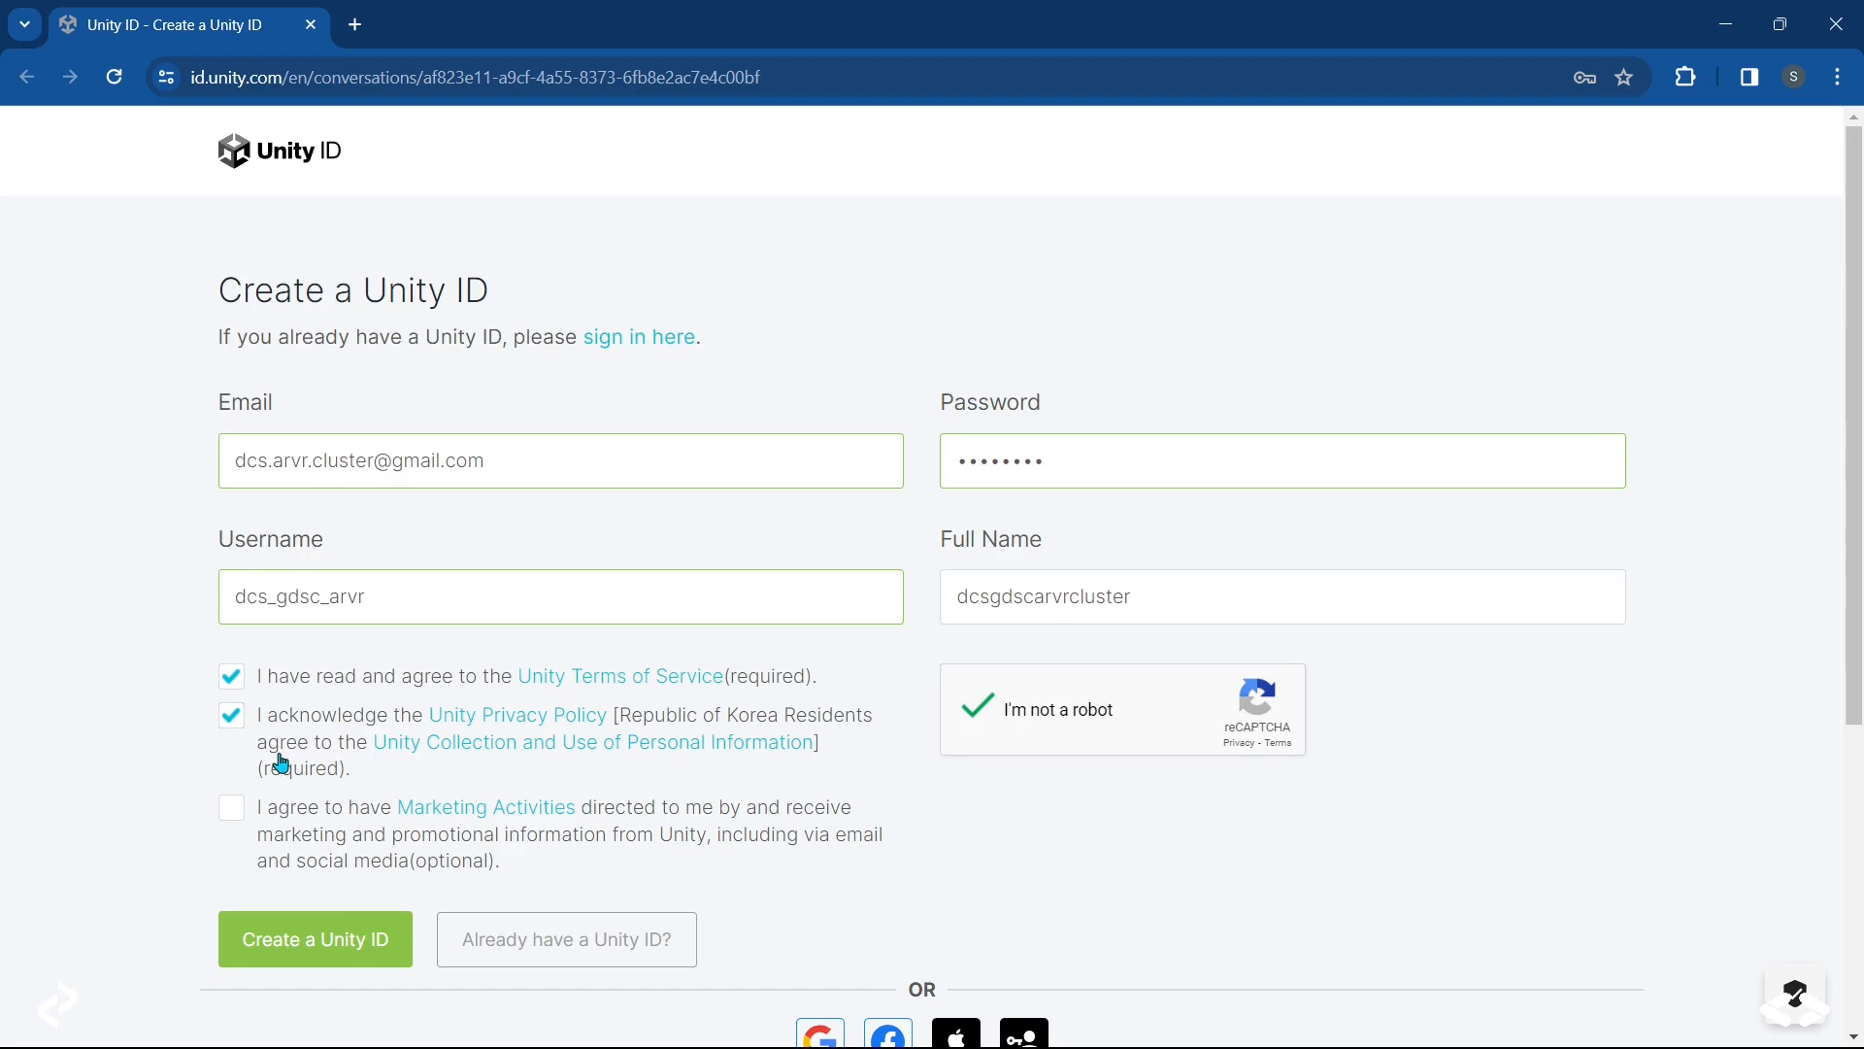
left_click(313, 944)
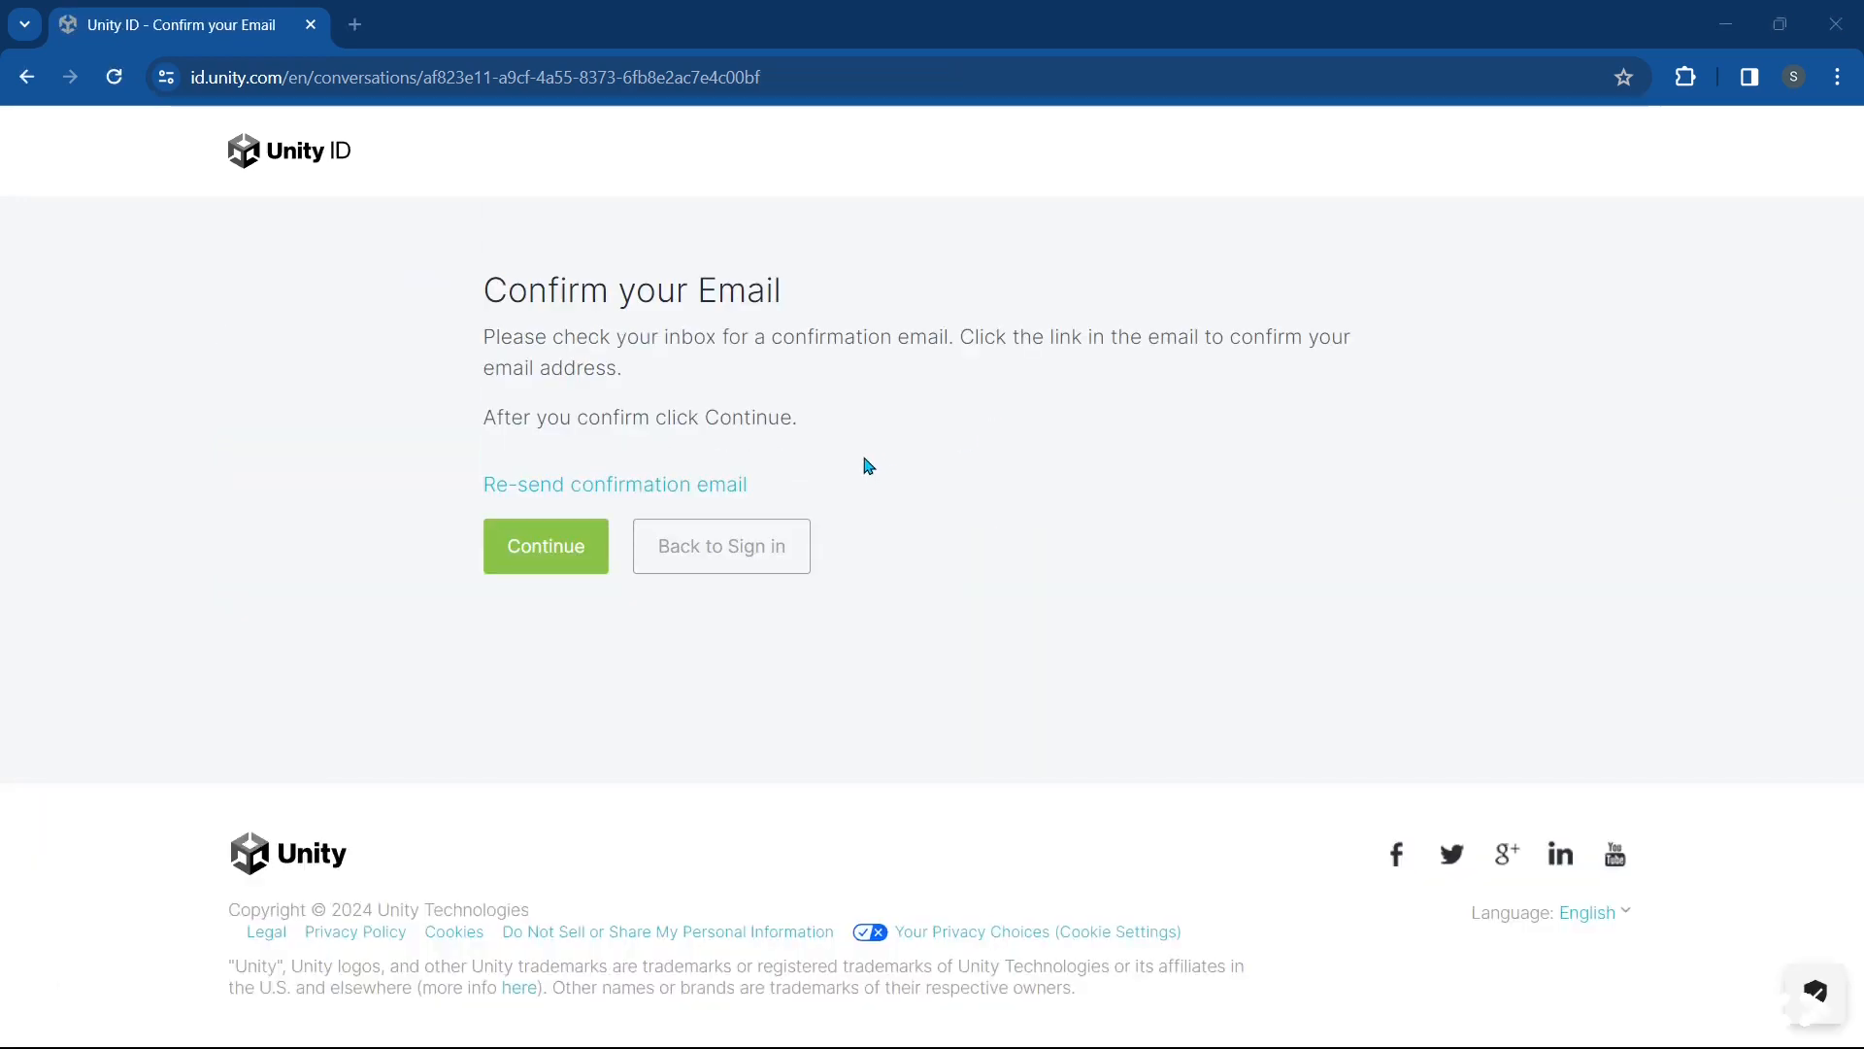
In Gmail, follow the confirmation link in Unity's verification email.
key("alt+Tab")
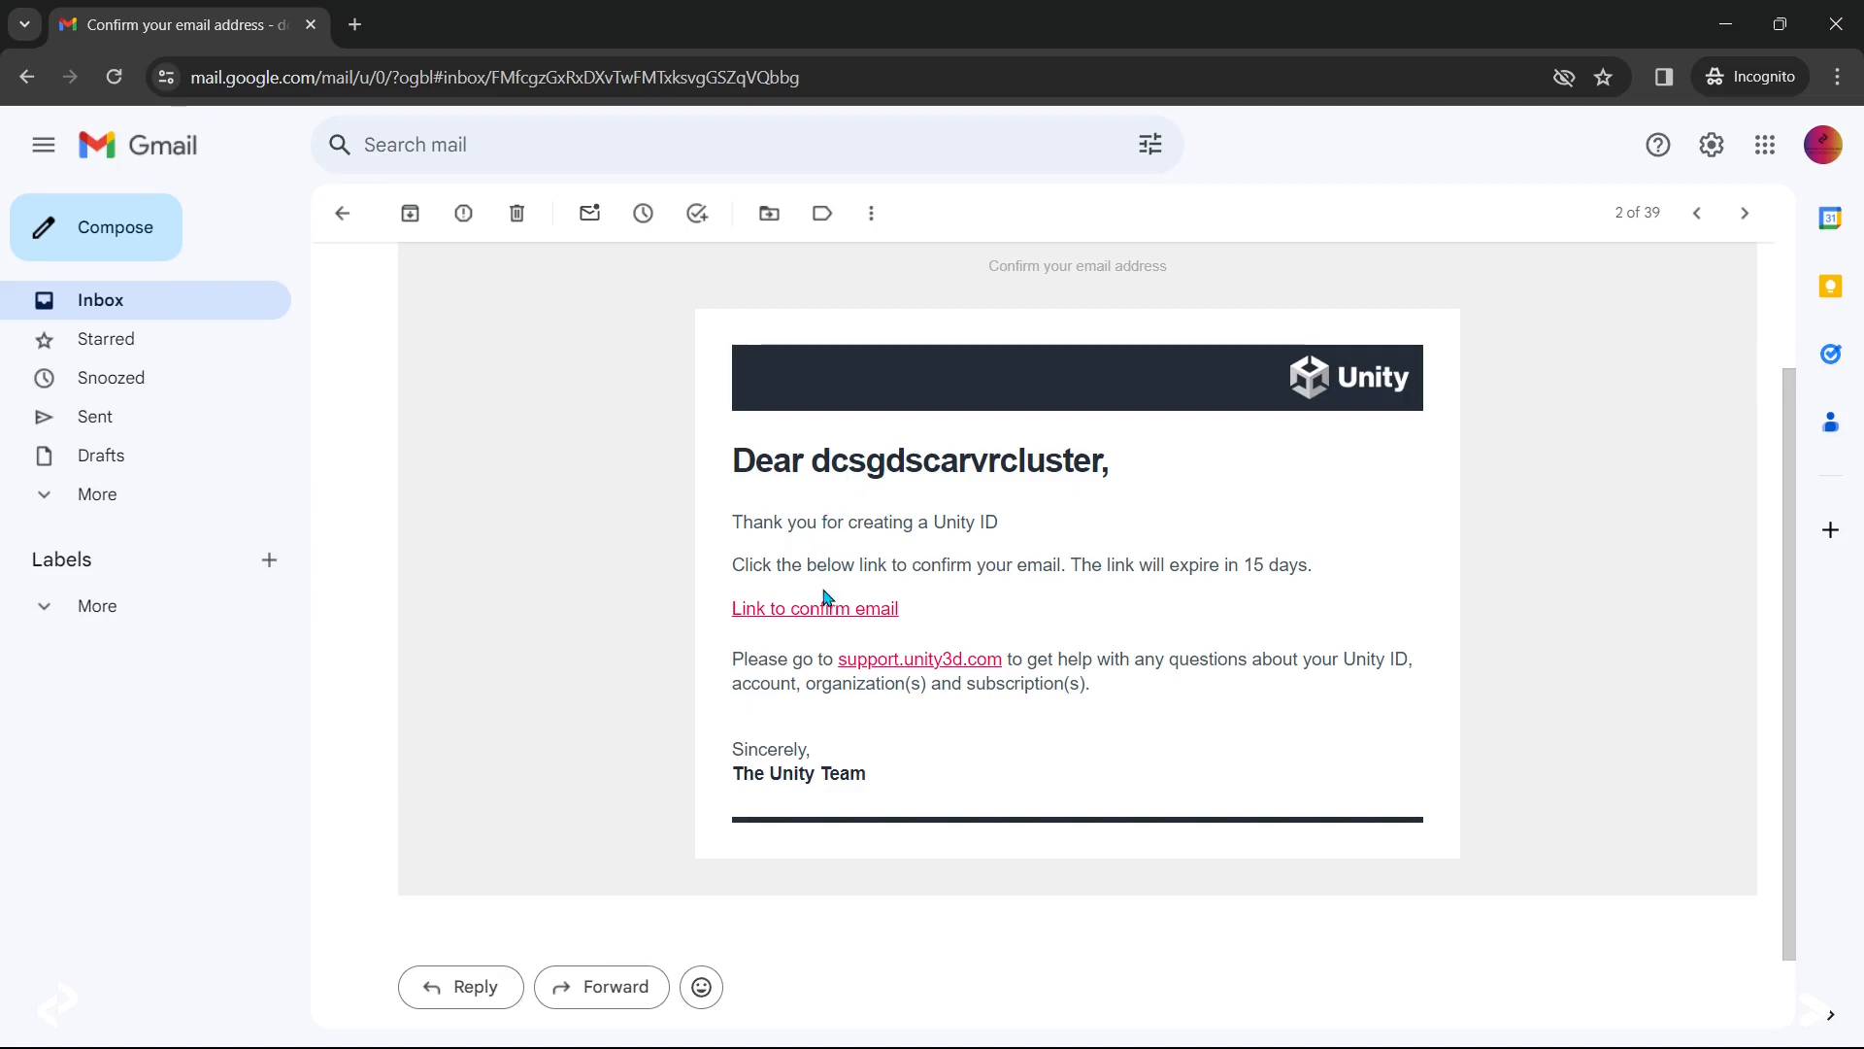
left_click(824, 611)
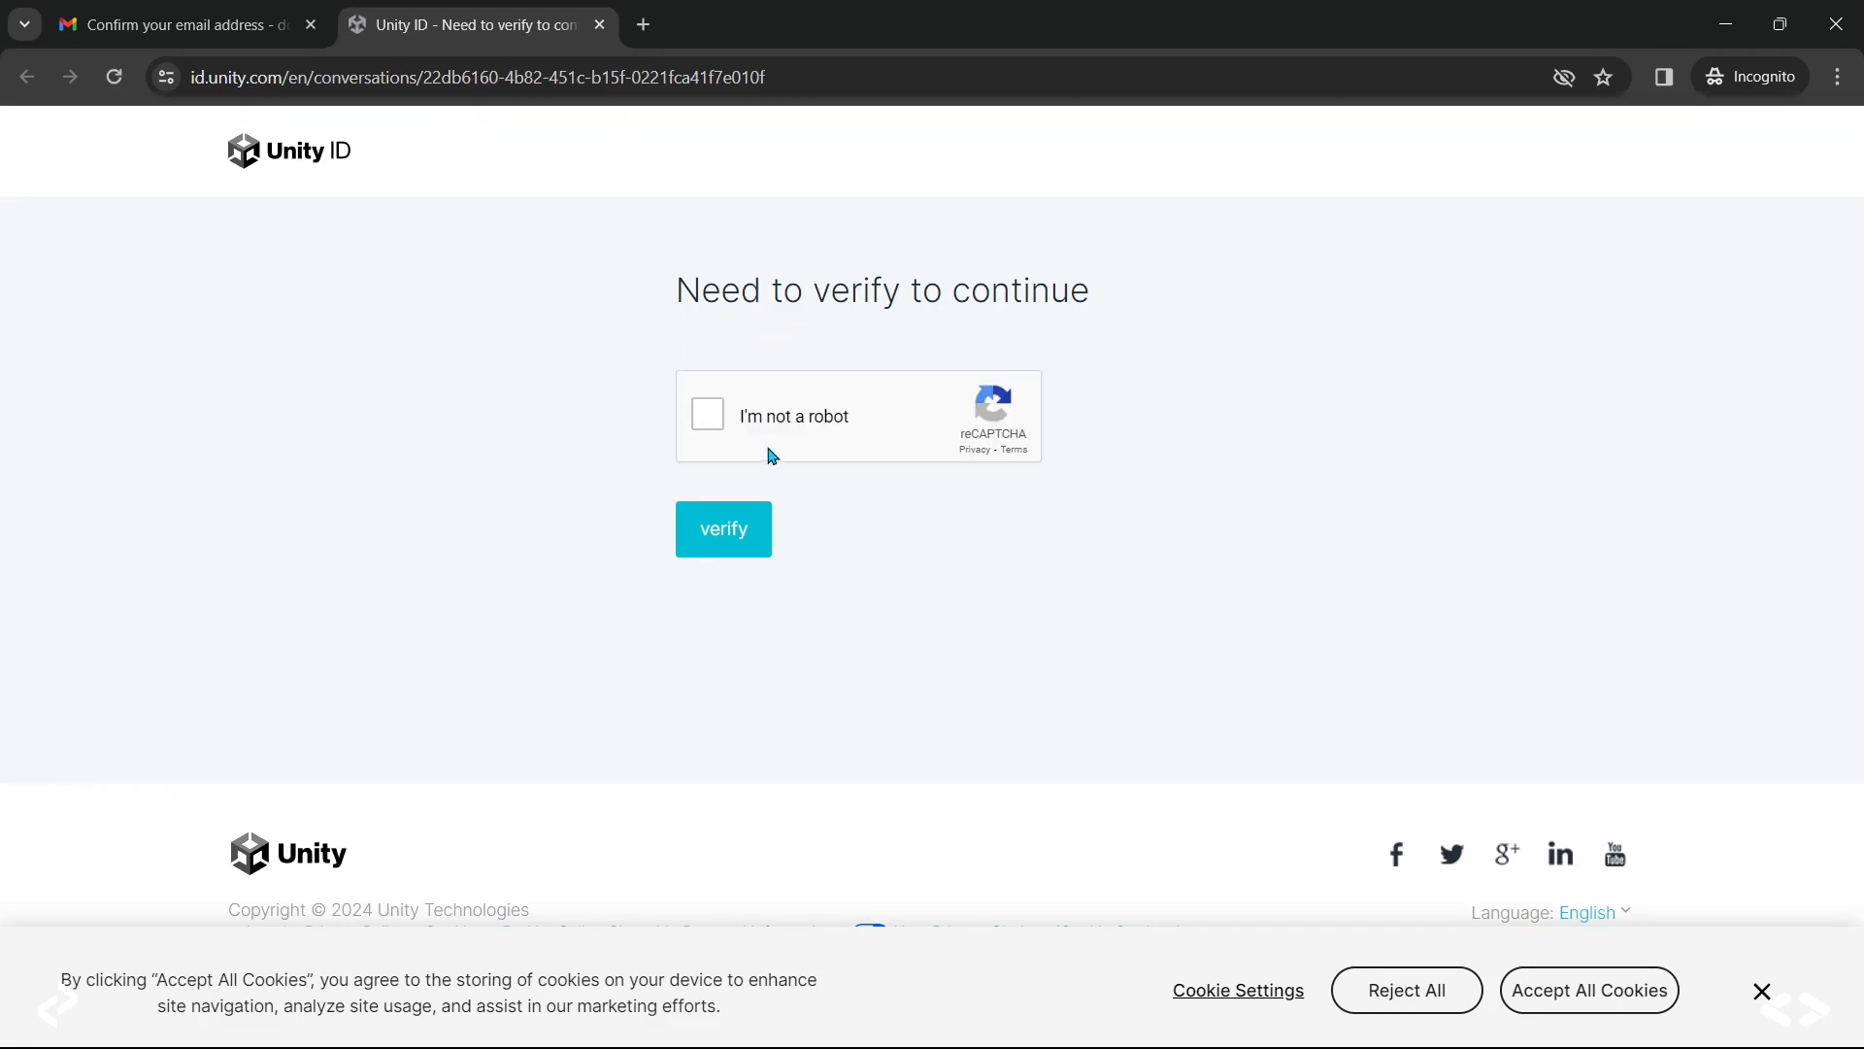
Complete the not-a-robot check by selecting all traffic-light tiles, then continue verification.
left_click(708, 415)
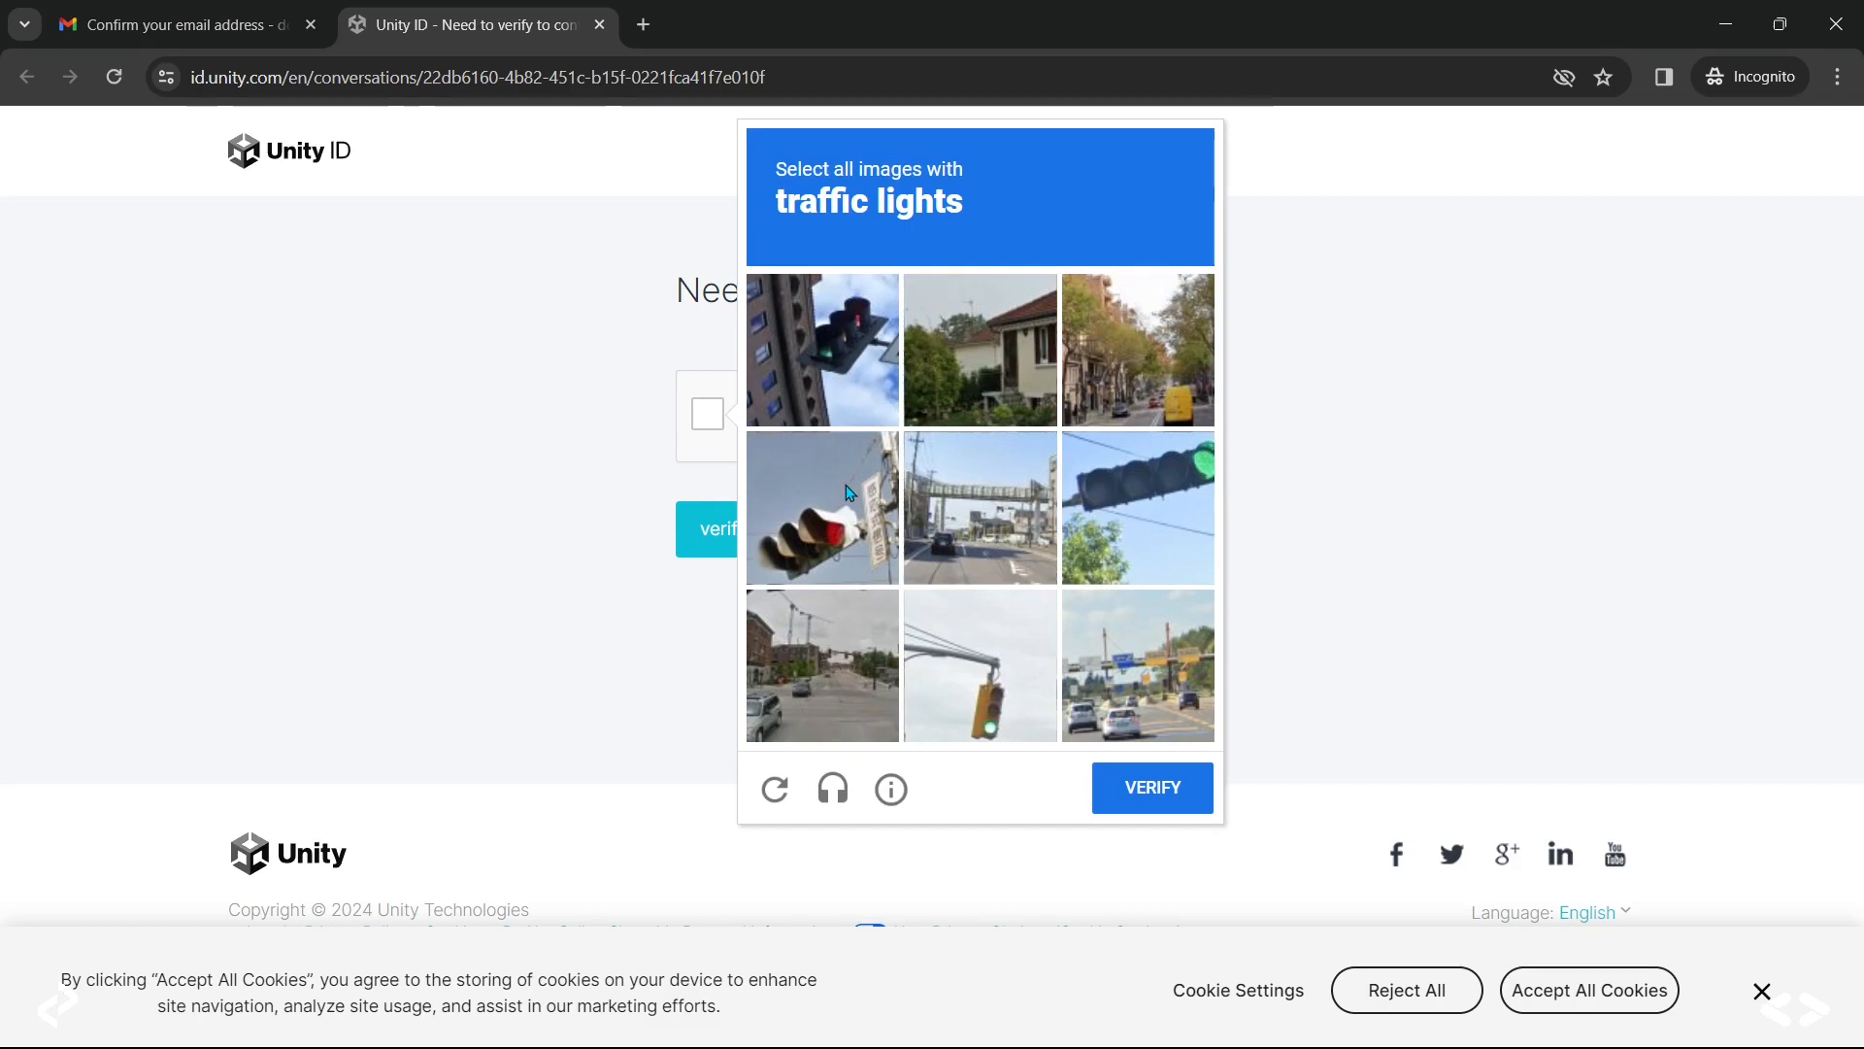
left_click(846, 486)
left_click(831, 340)
left_click(1144, 490)
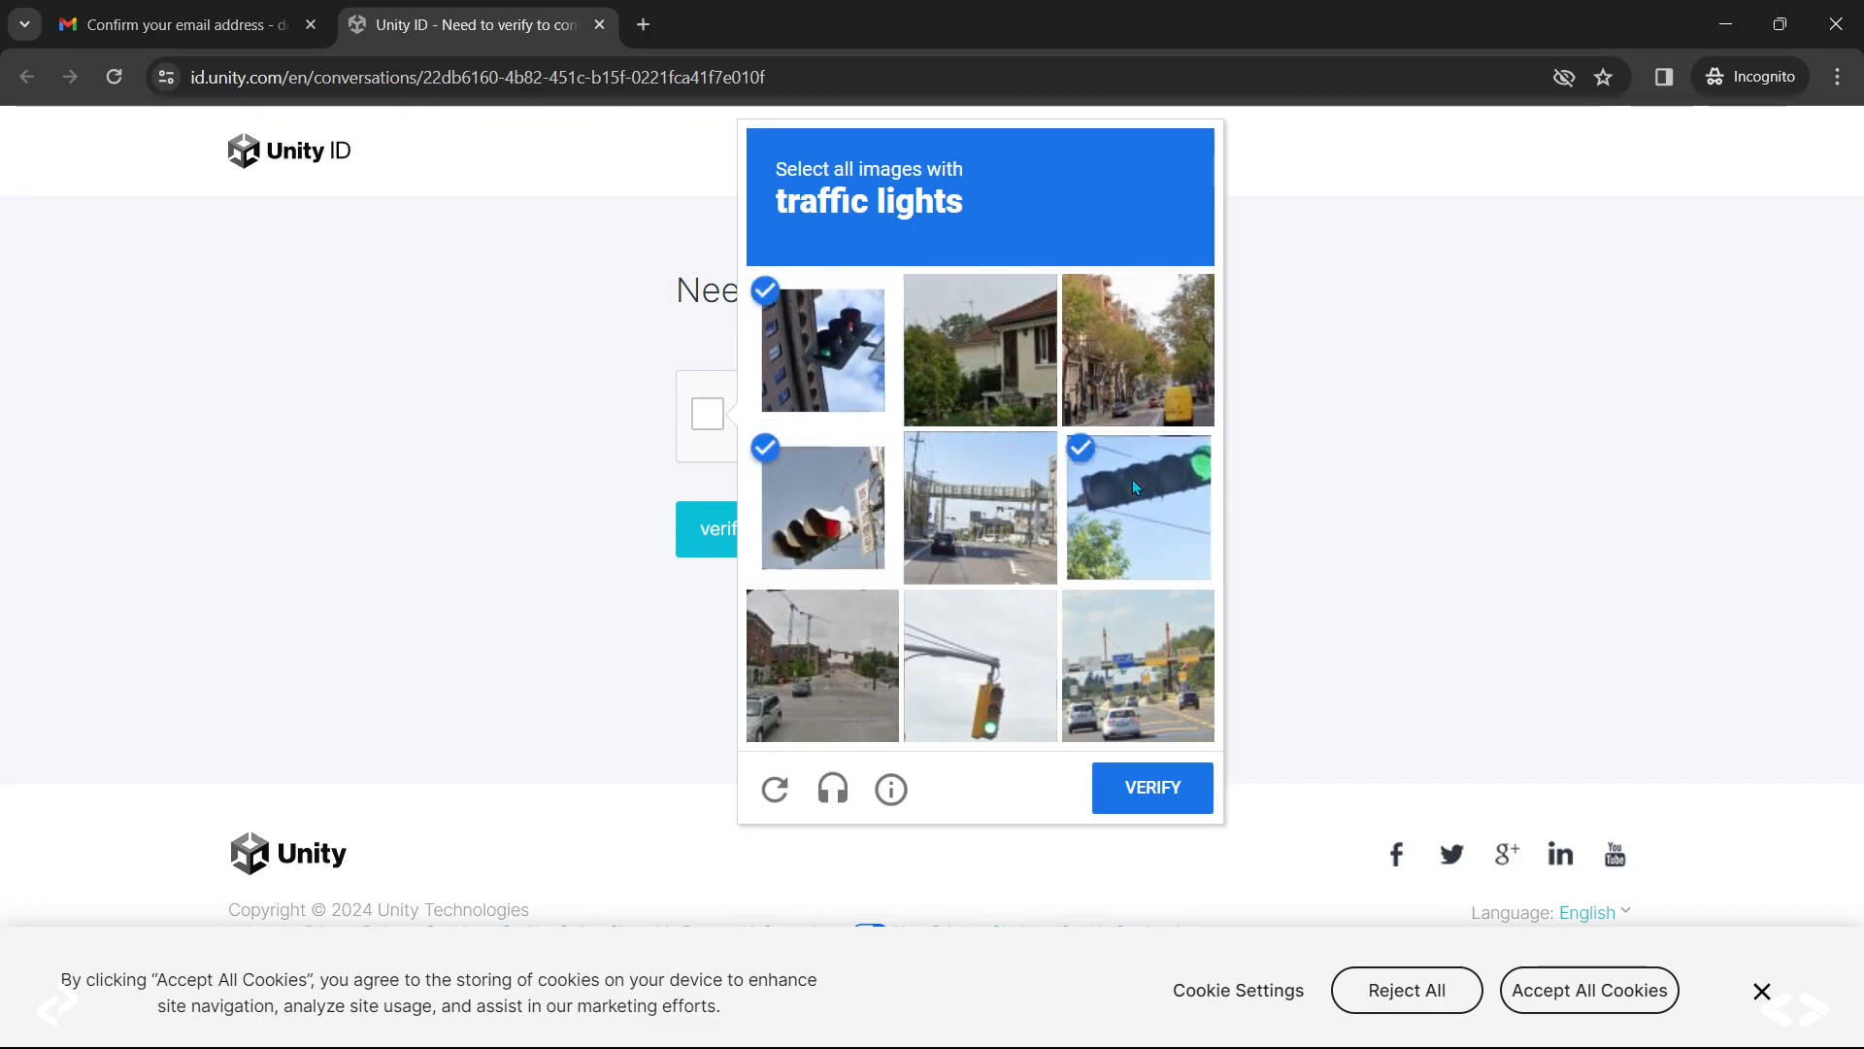
left_click(1005, 680)
left_click(1127, 806)
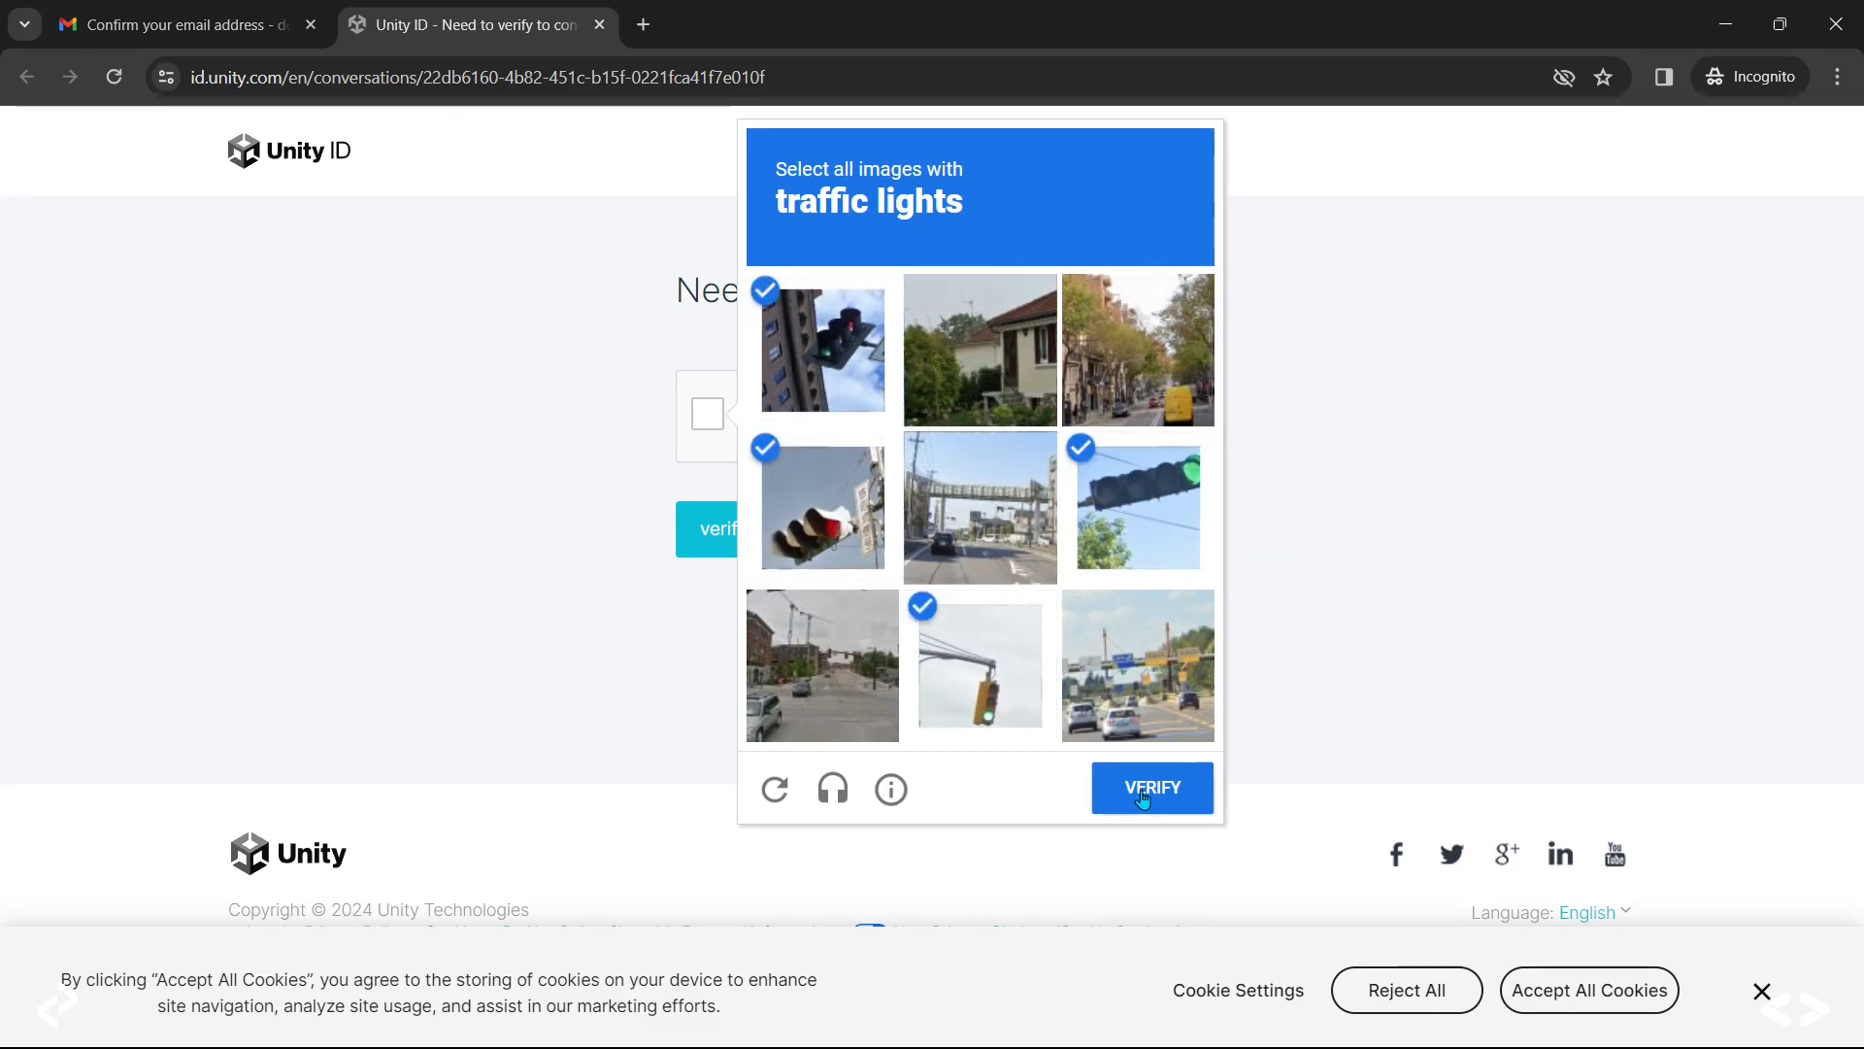
left_click(728, 526)
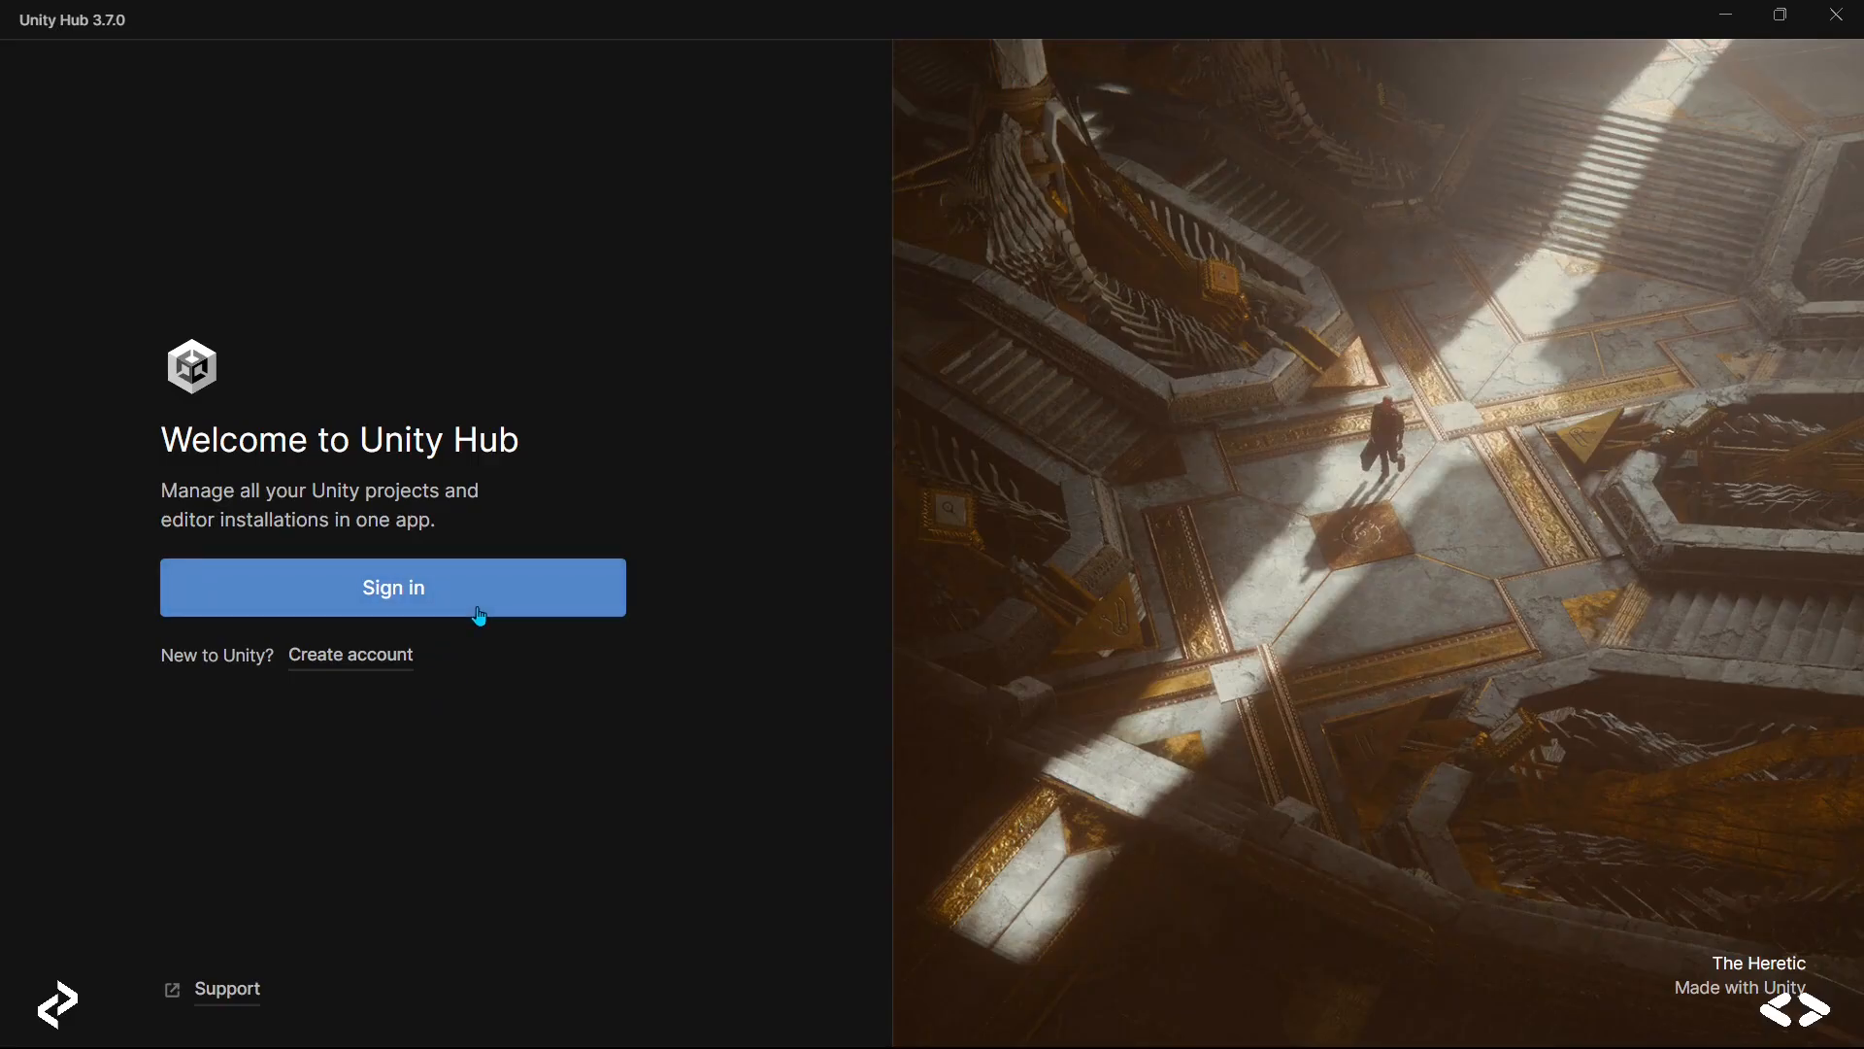
Start signing in from the Unity Hub welcome screen.
left_click(479, 616)
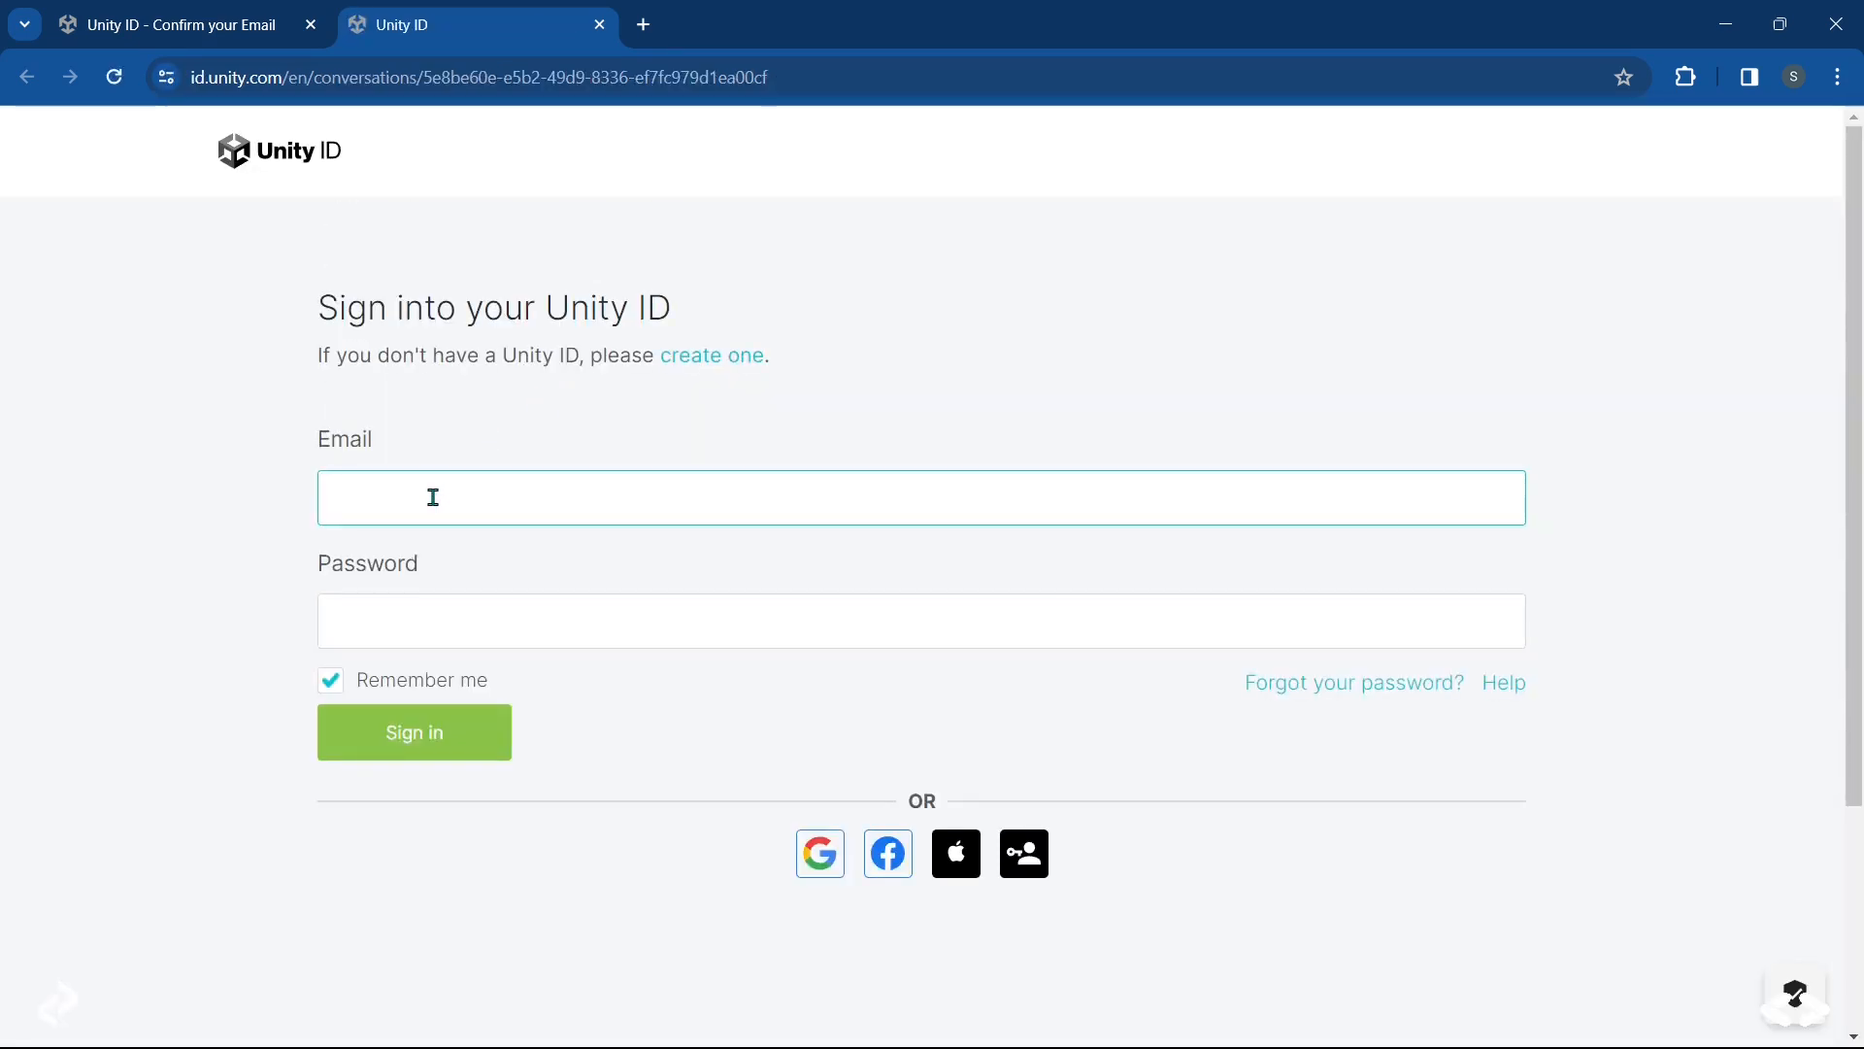
Sign in to Unity ID with the account email and password.
left_click(433, 497)
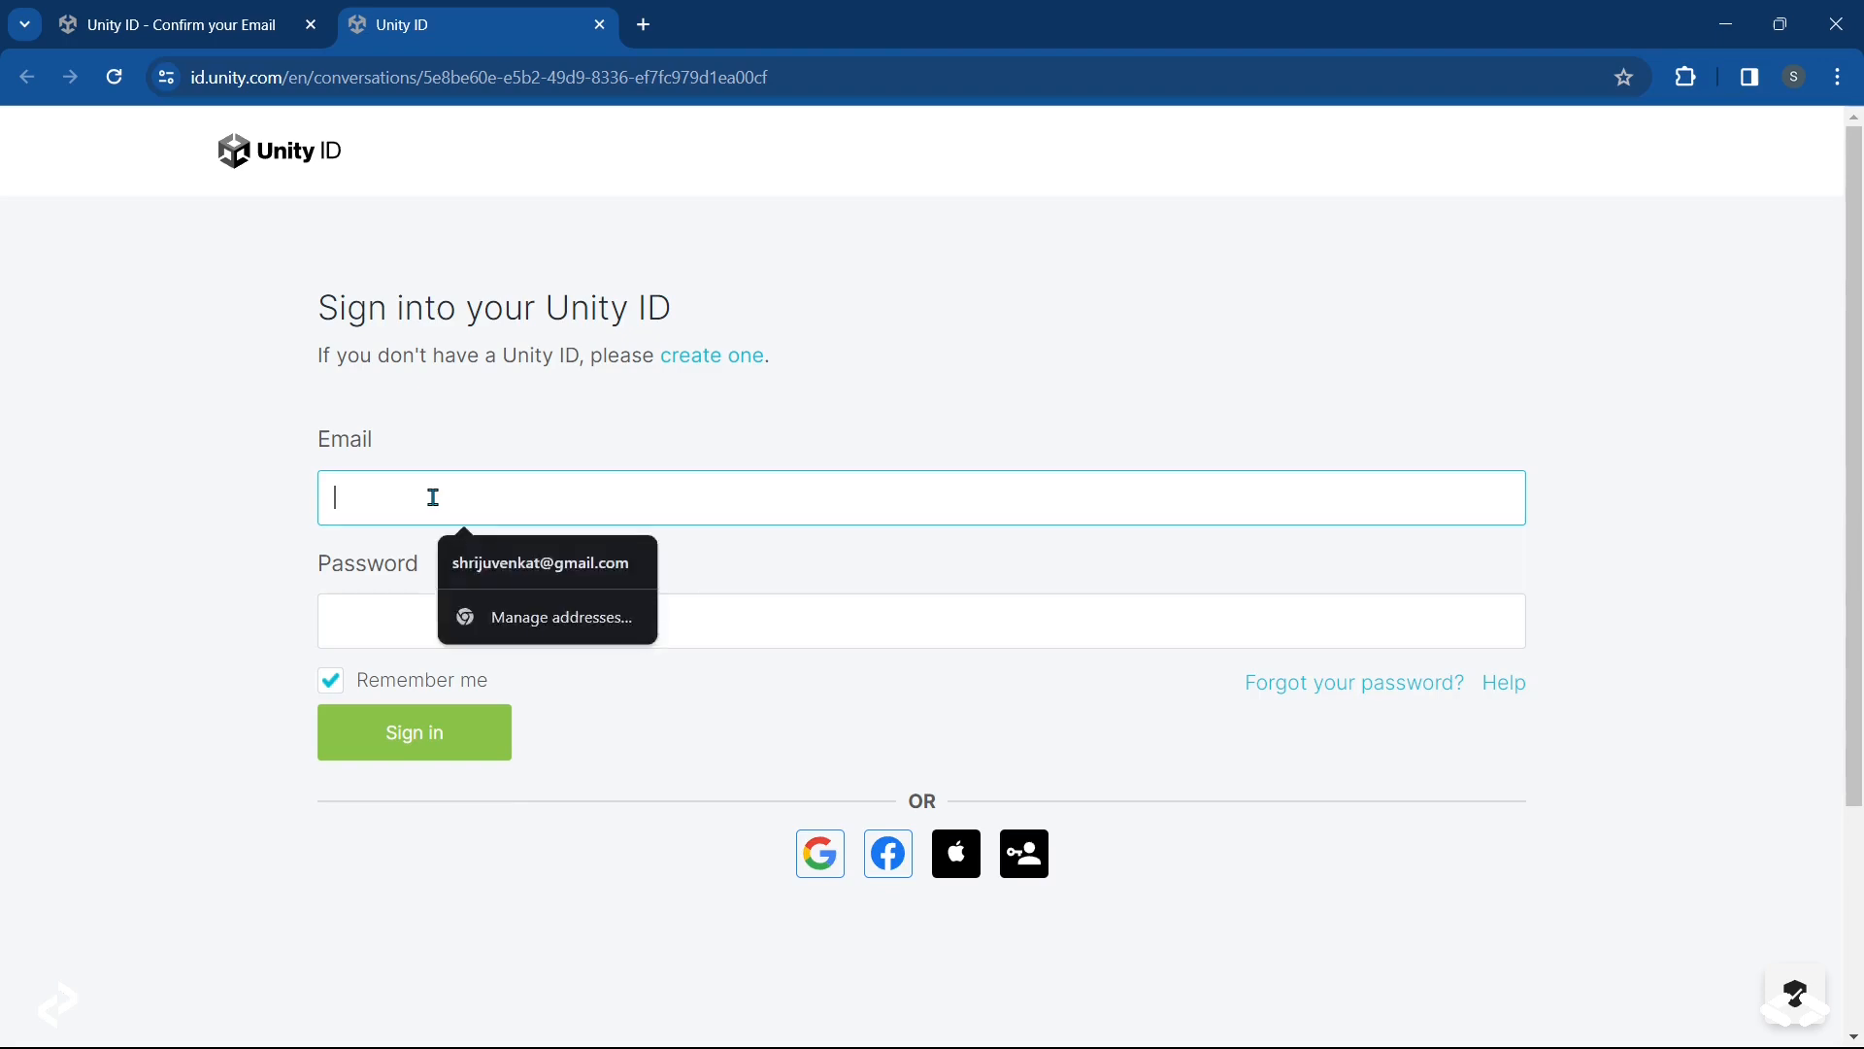
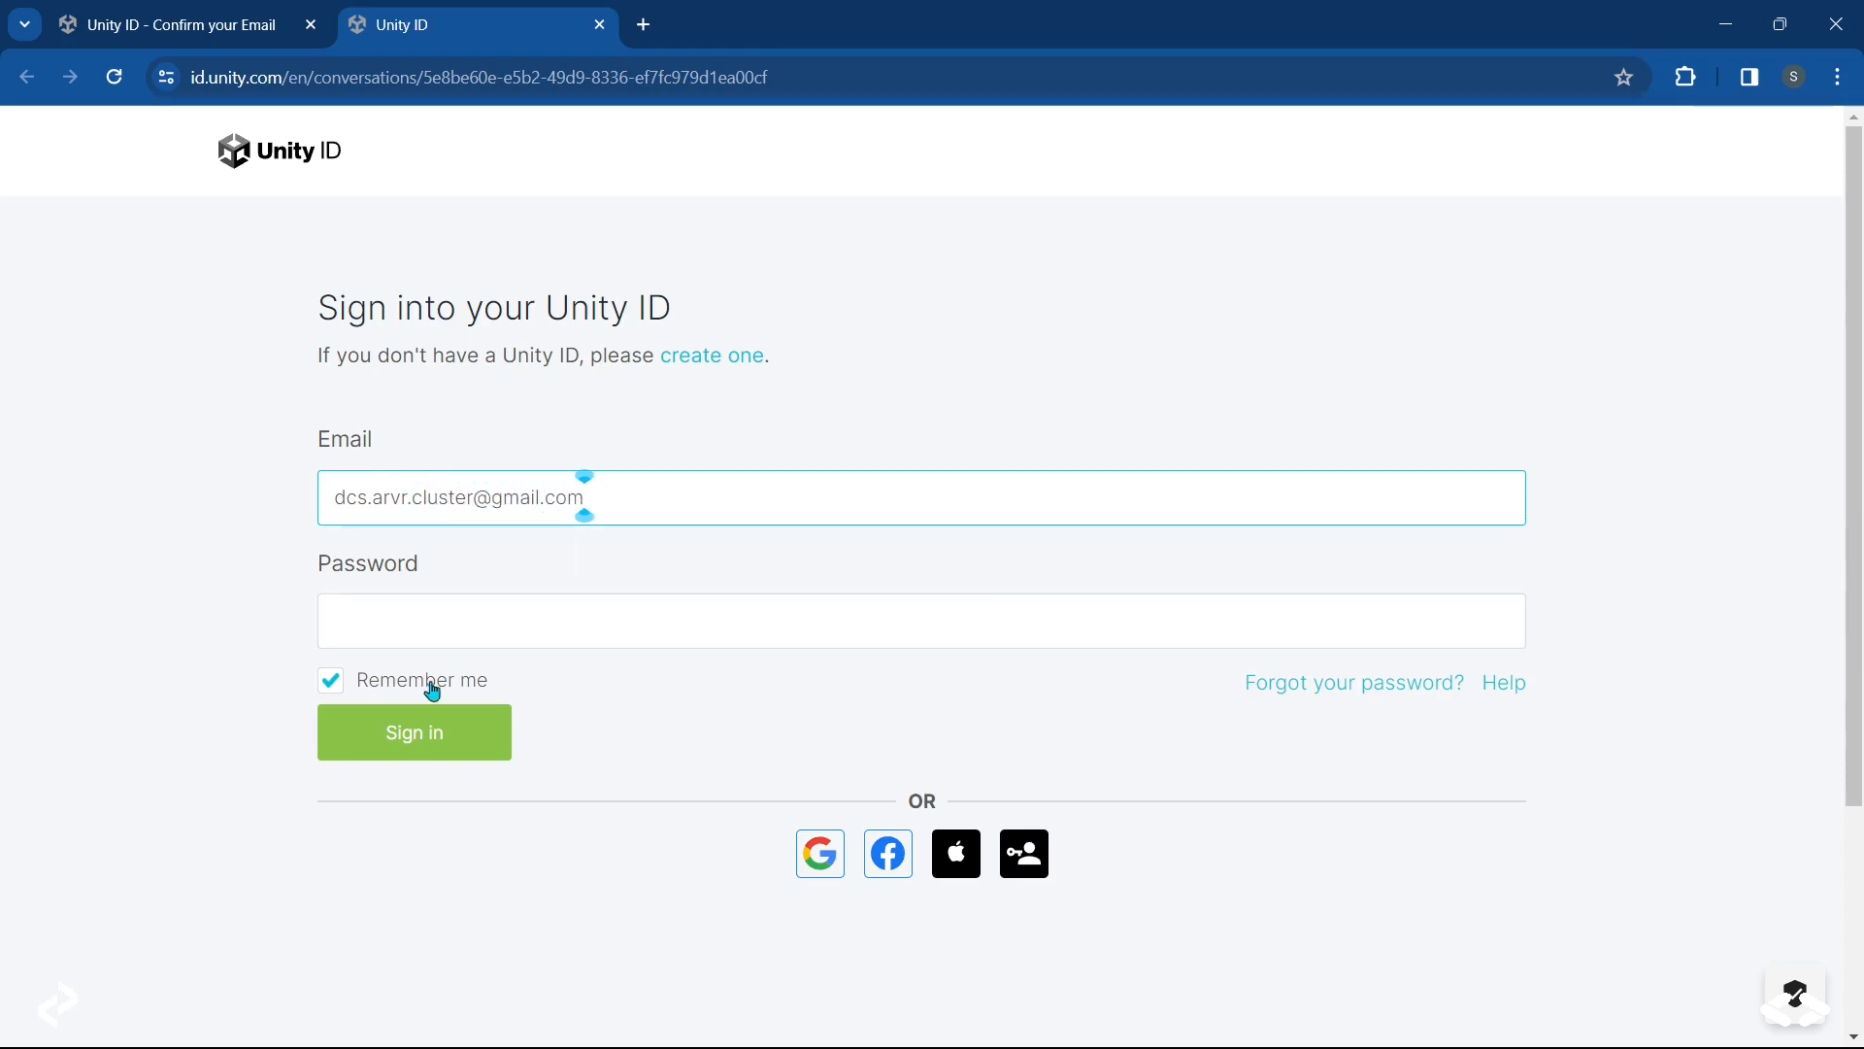
left_click(506, 610)
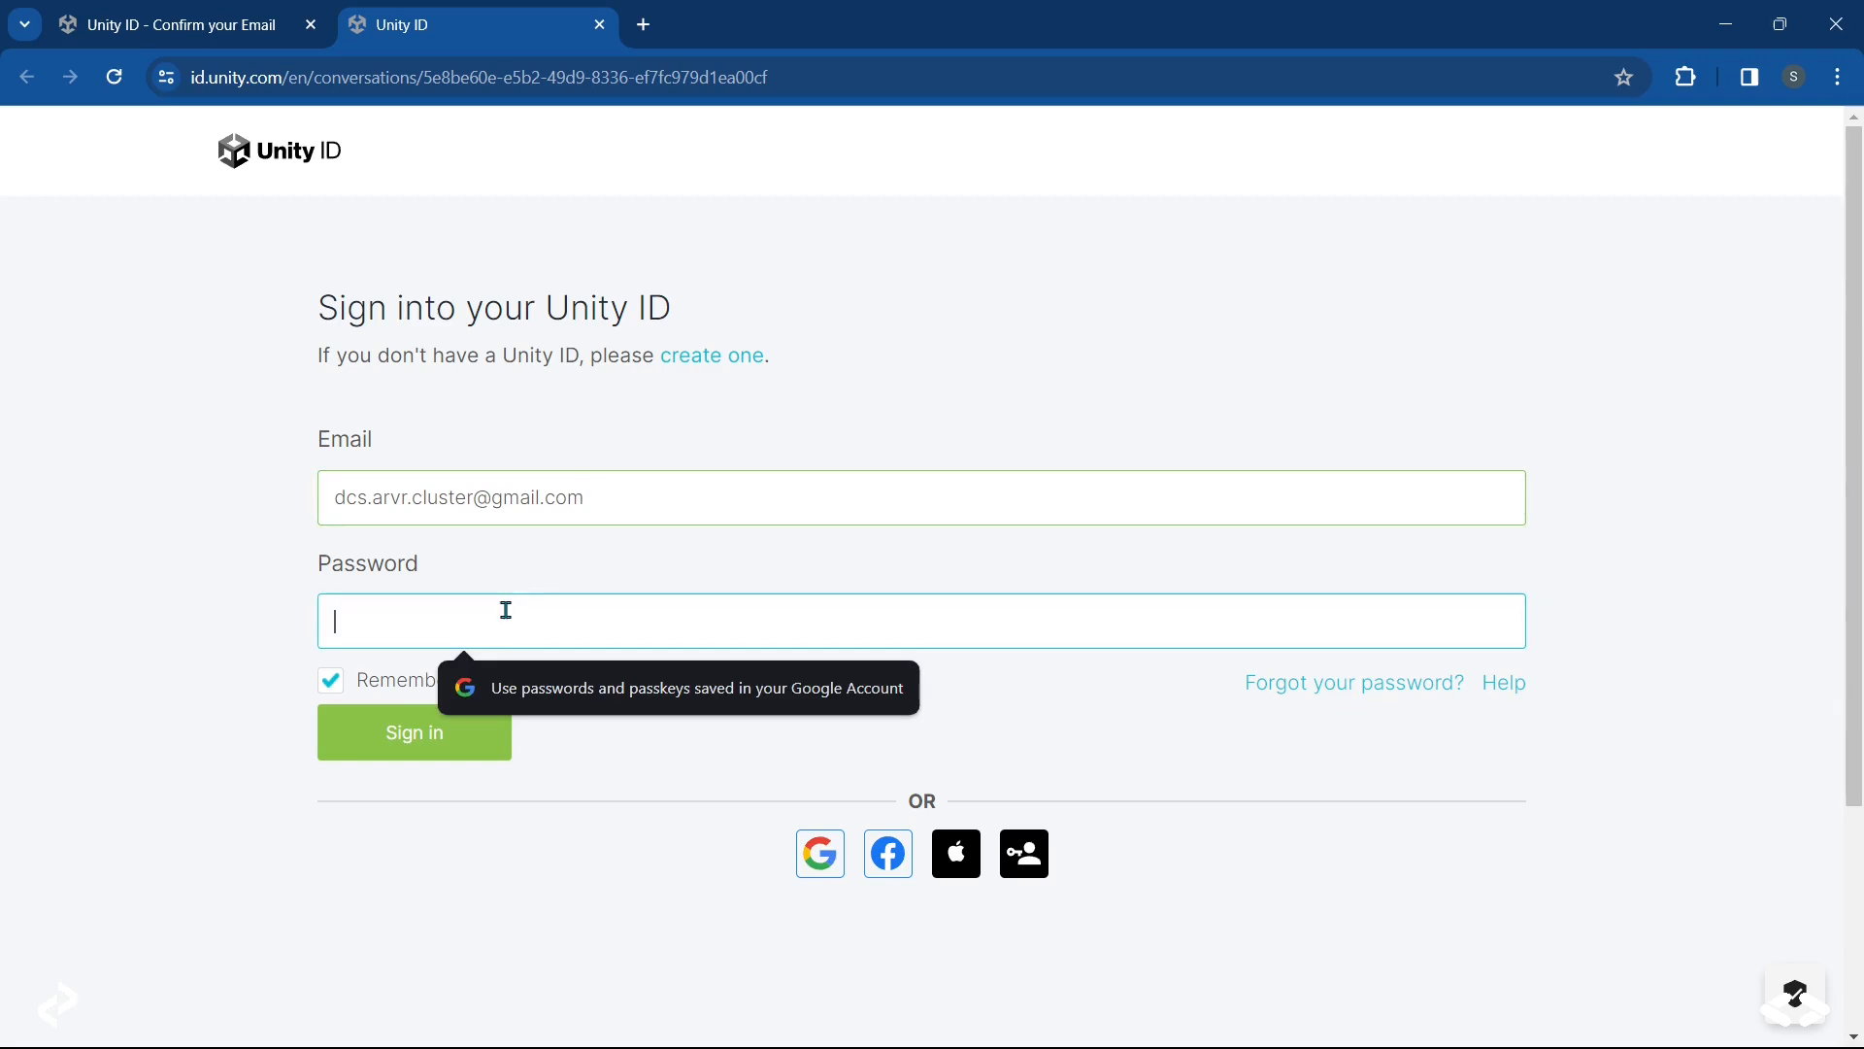
type("••••")
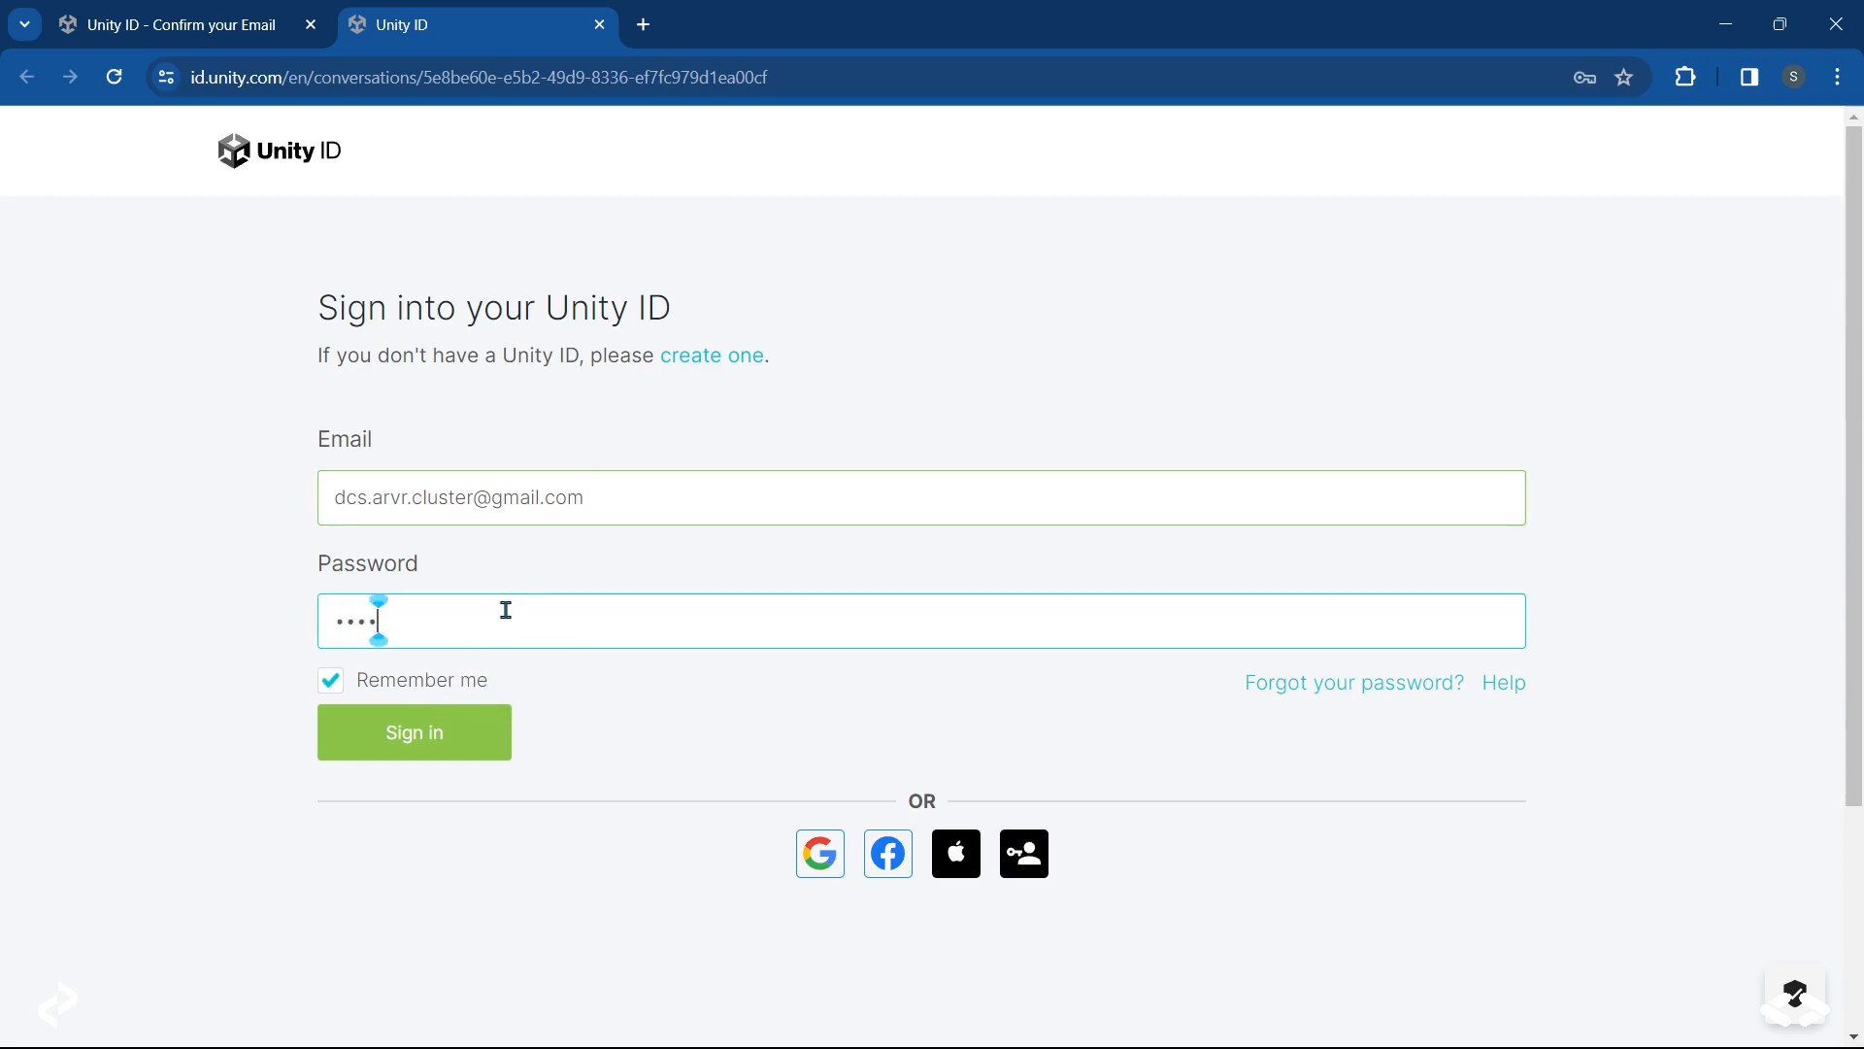
type("•••••")
left_click(445, 744)
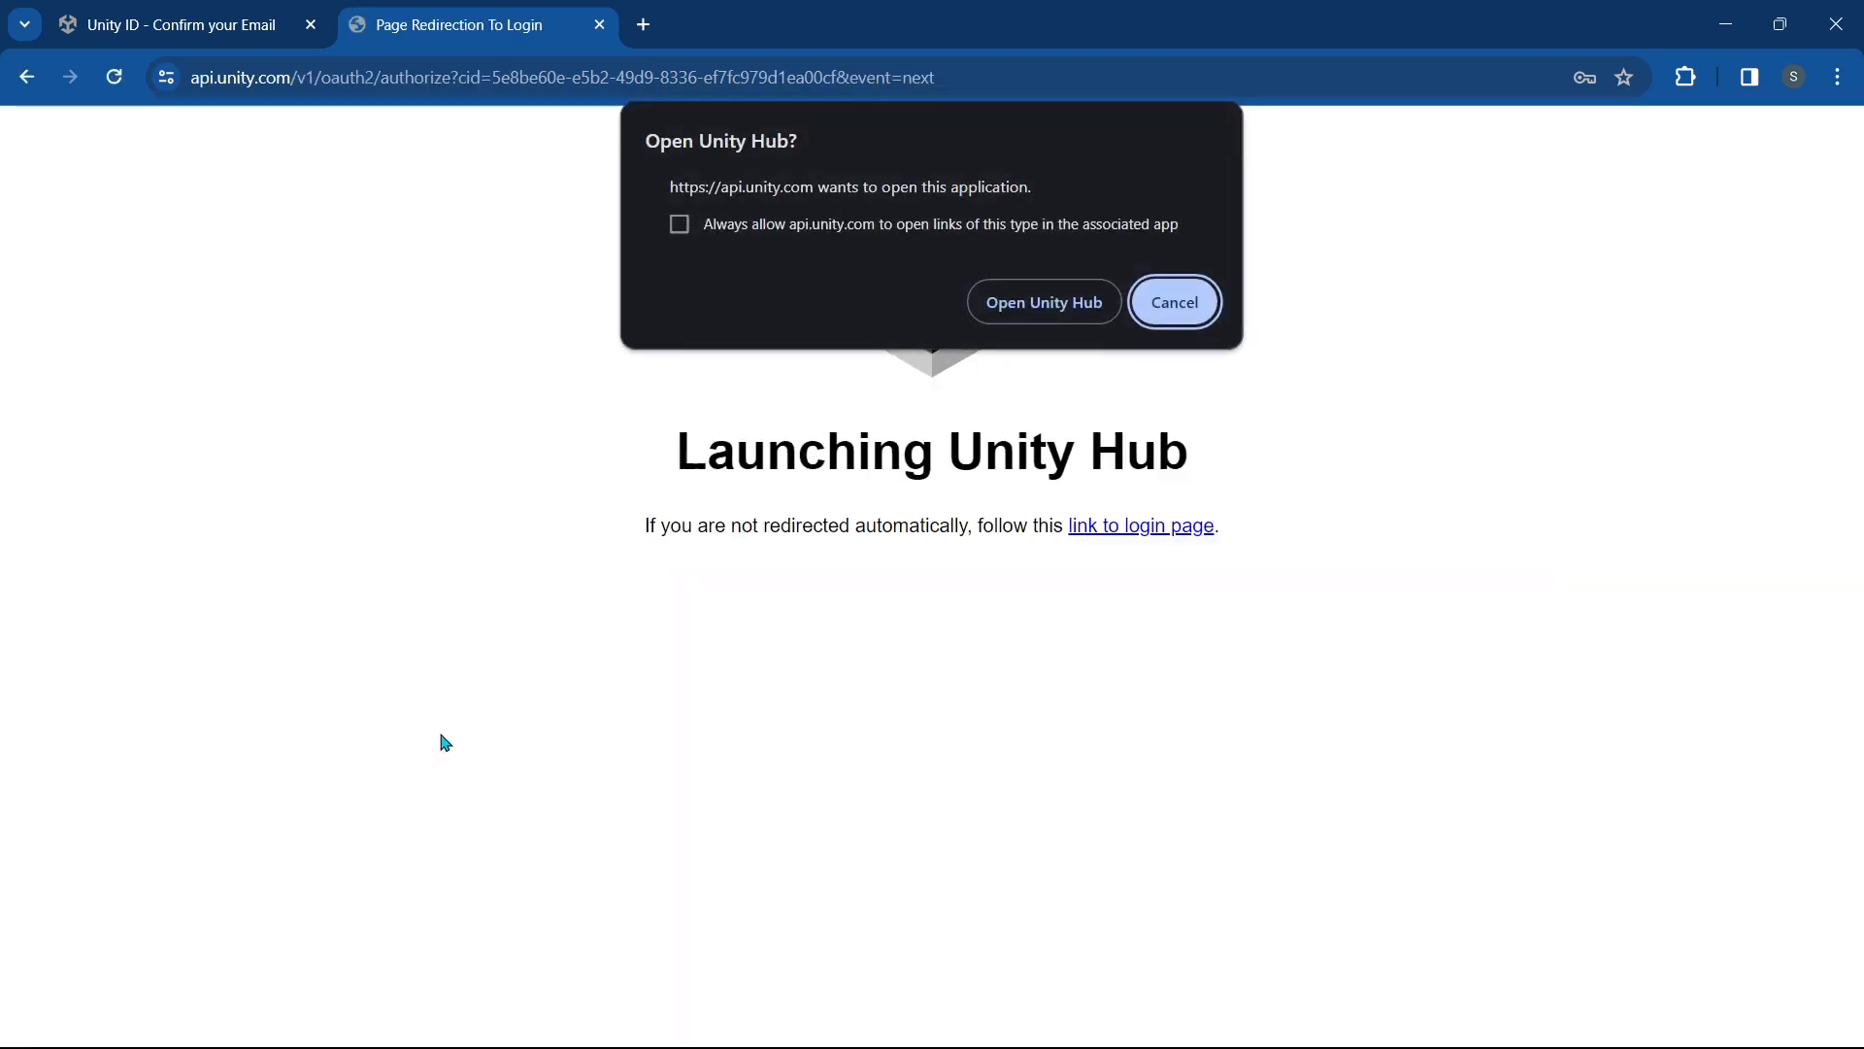
Allow Chrome to open Unity Hub to complete sign-in.
left_click(1056, 316)
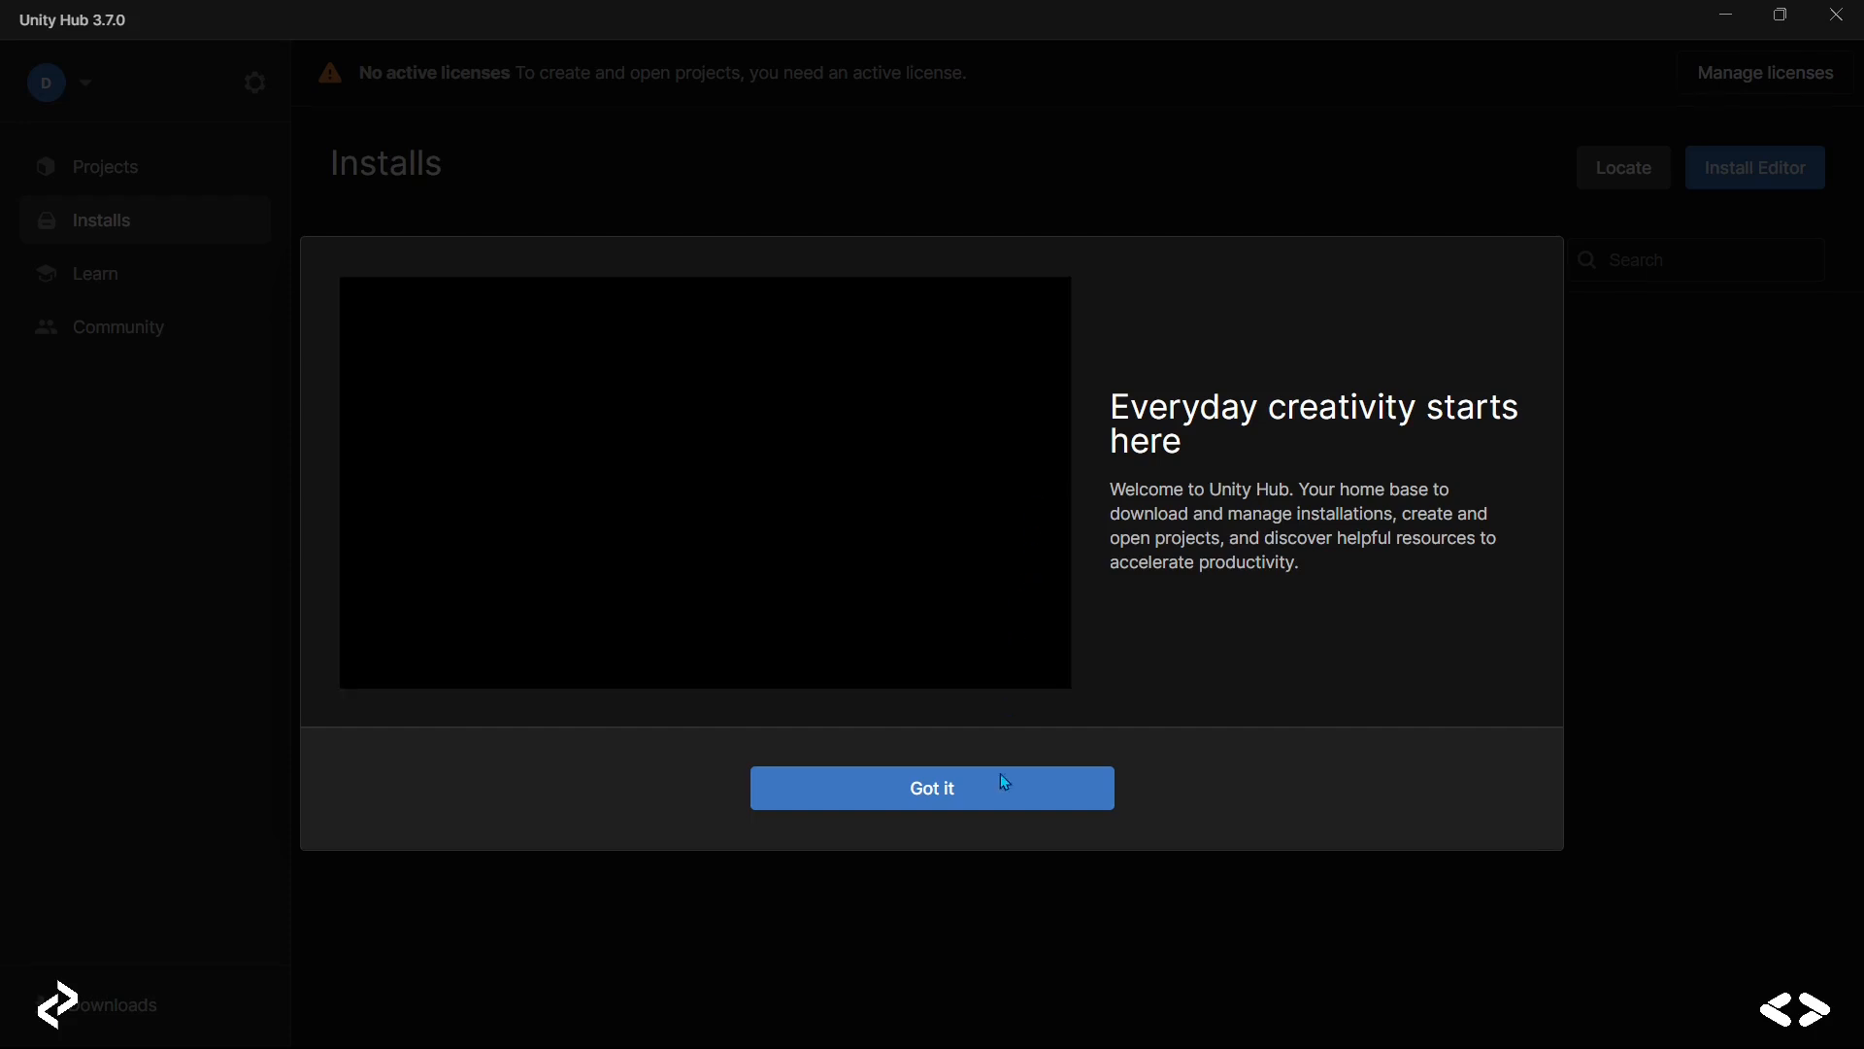
Dismiss Unity Hub's welcome message on the Installs page.
left_click(1012, 806)
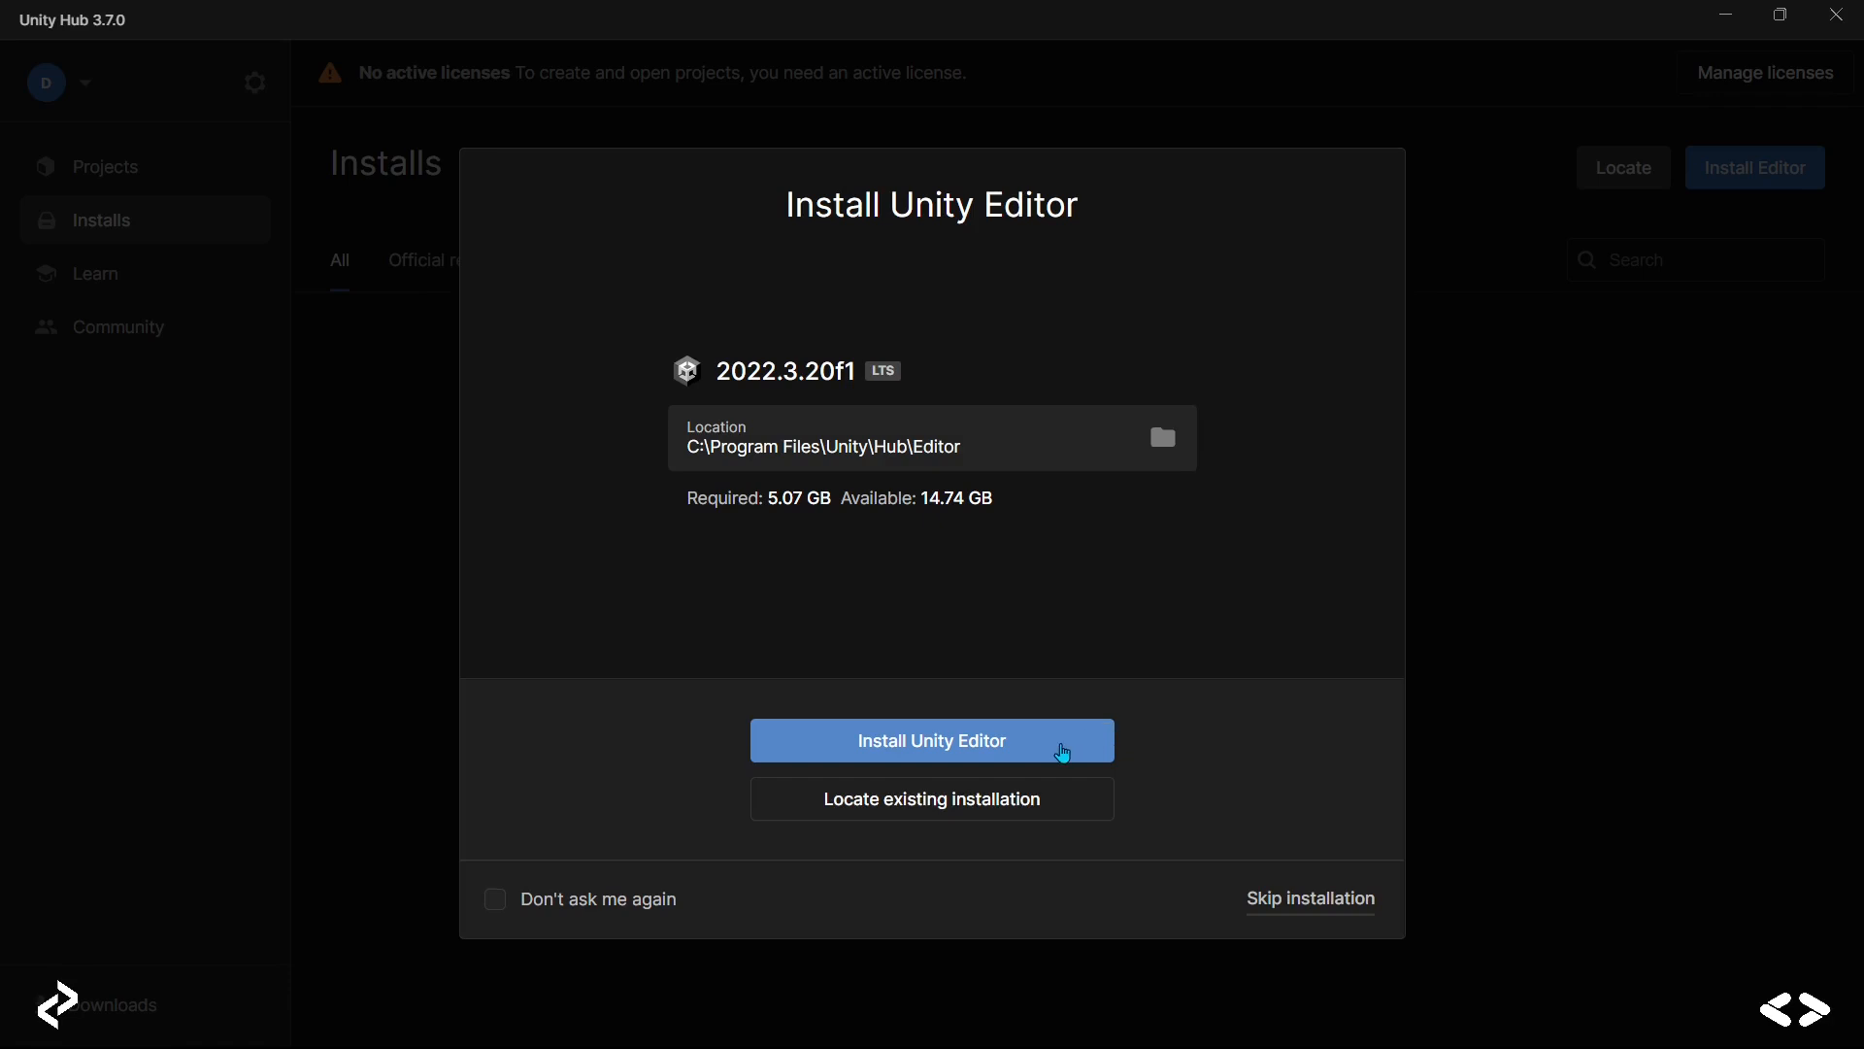
Install Unity Editor 2022.3.20f1 LTS and expand its download progress in Downloads.
left_click(1061, 749)
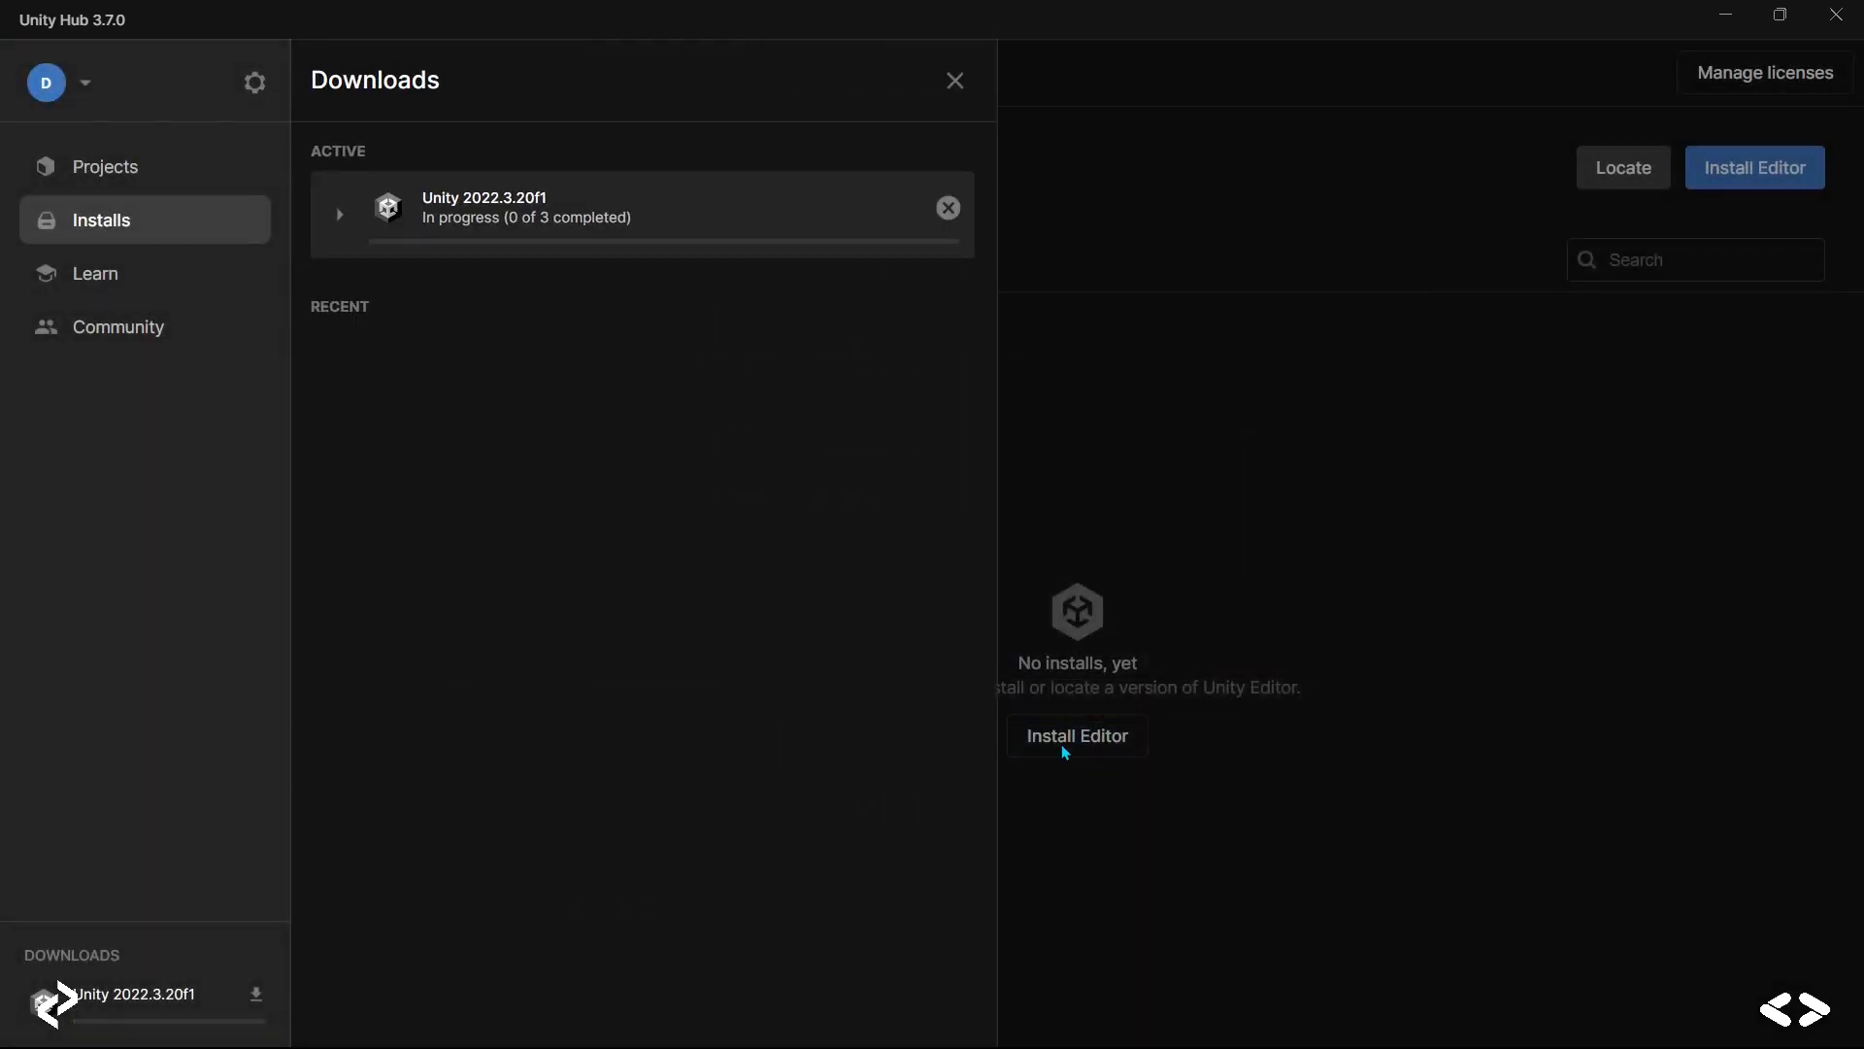
left_click(337, 214)
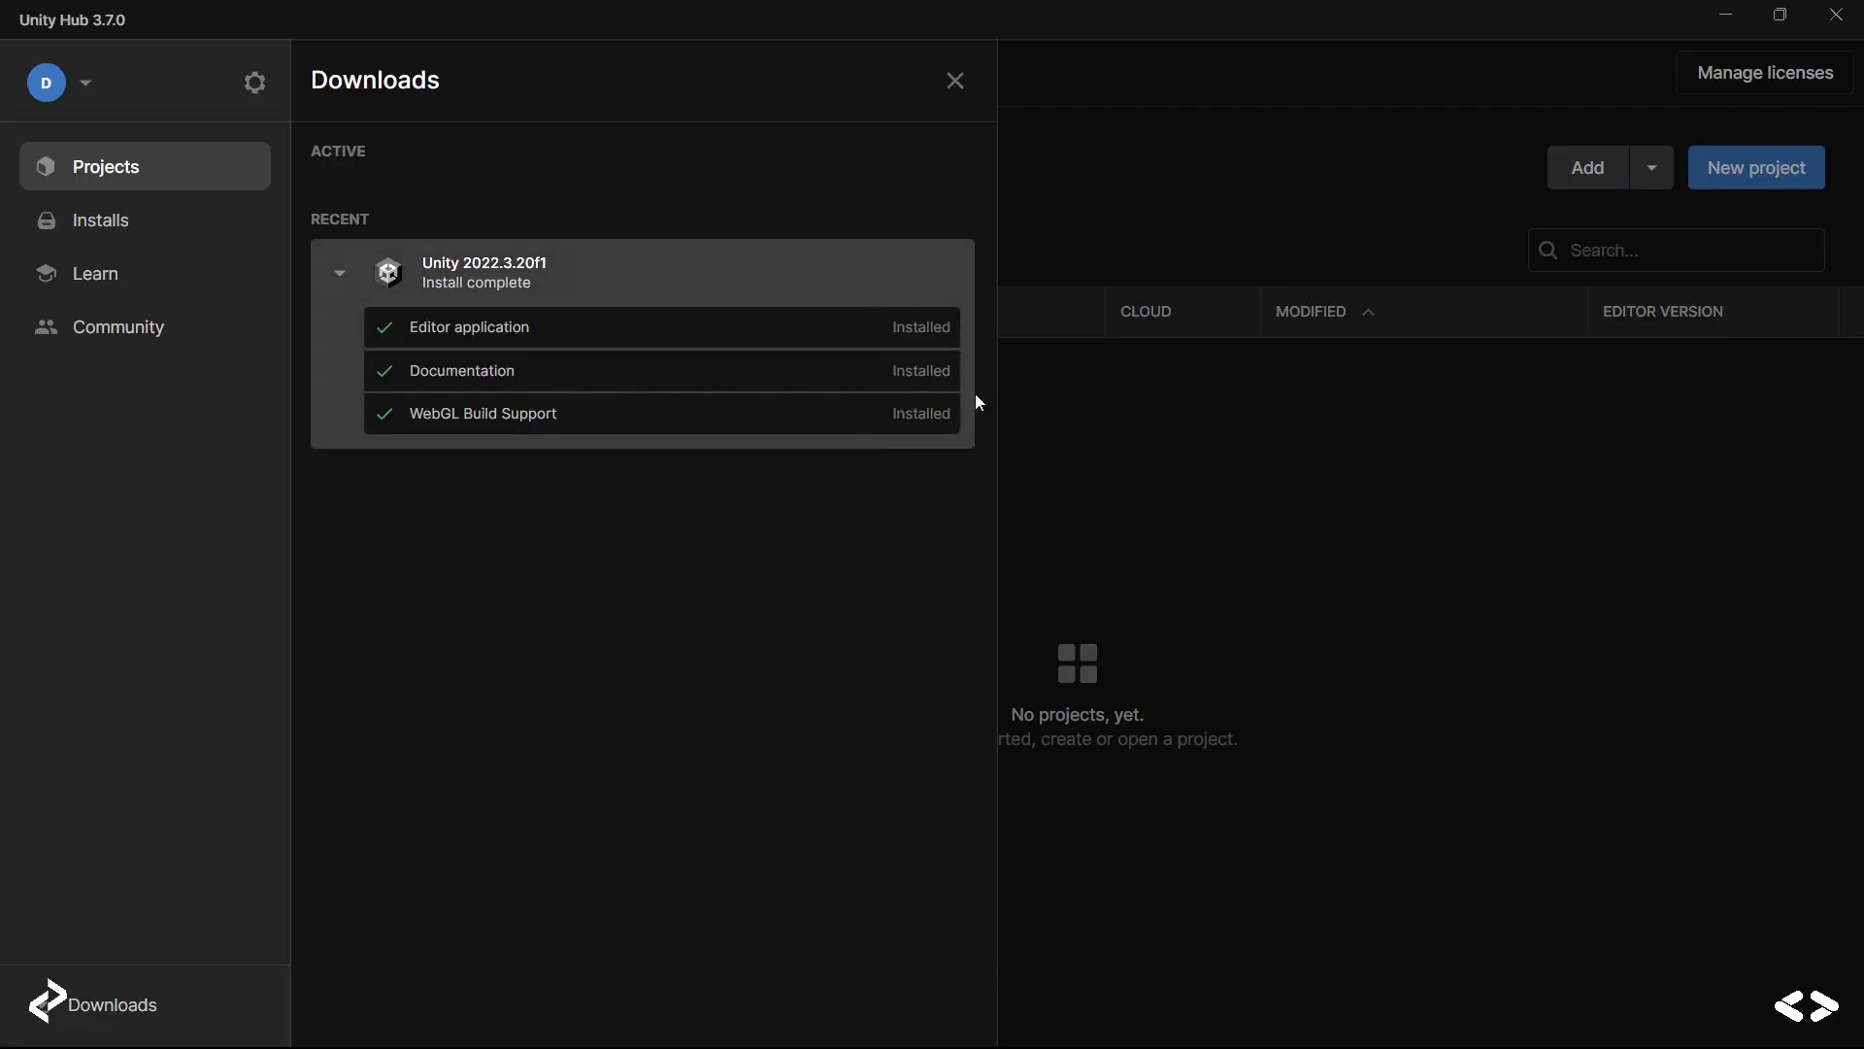
Close the Downloads list and request a free Personal license from Manage licenses, agreeing to its terms.
left_click(955, 82)
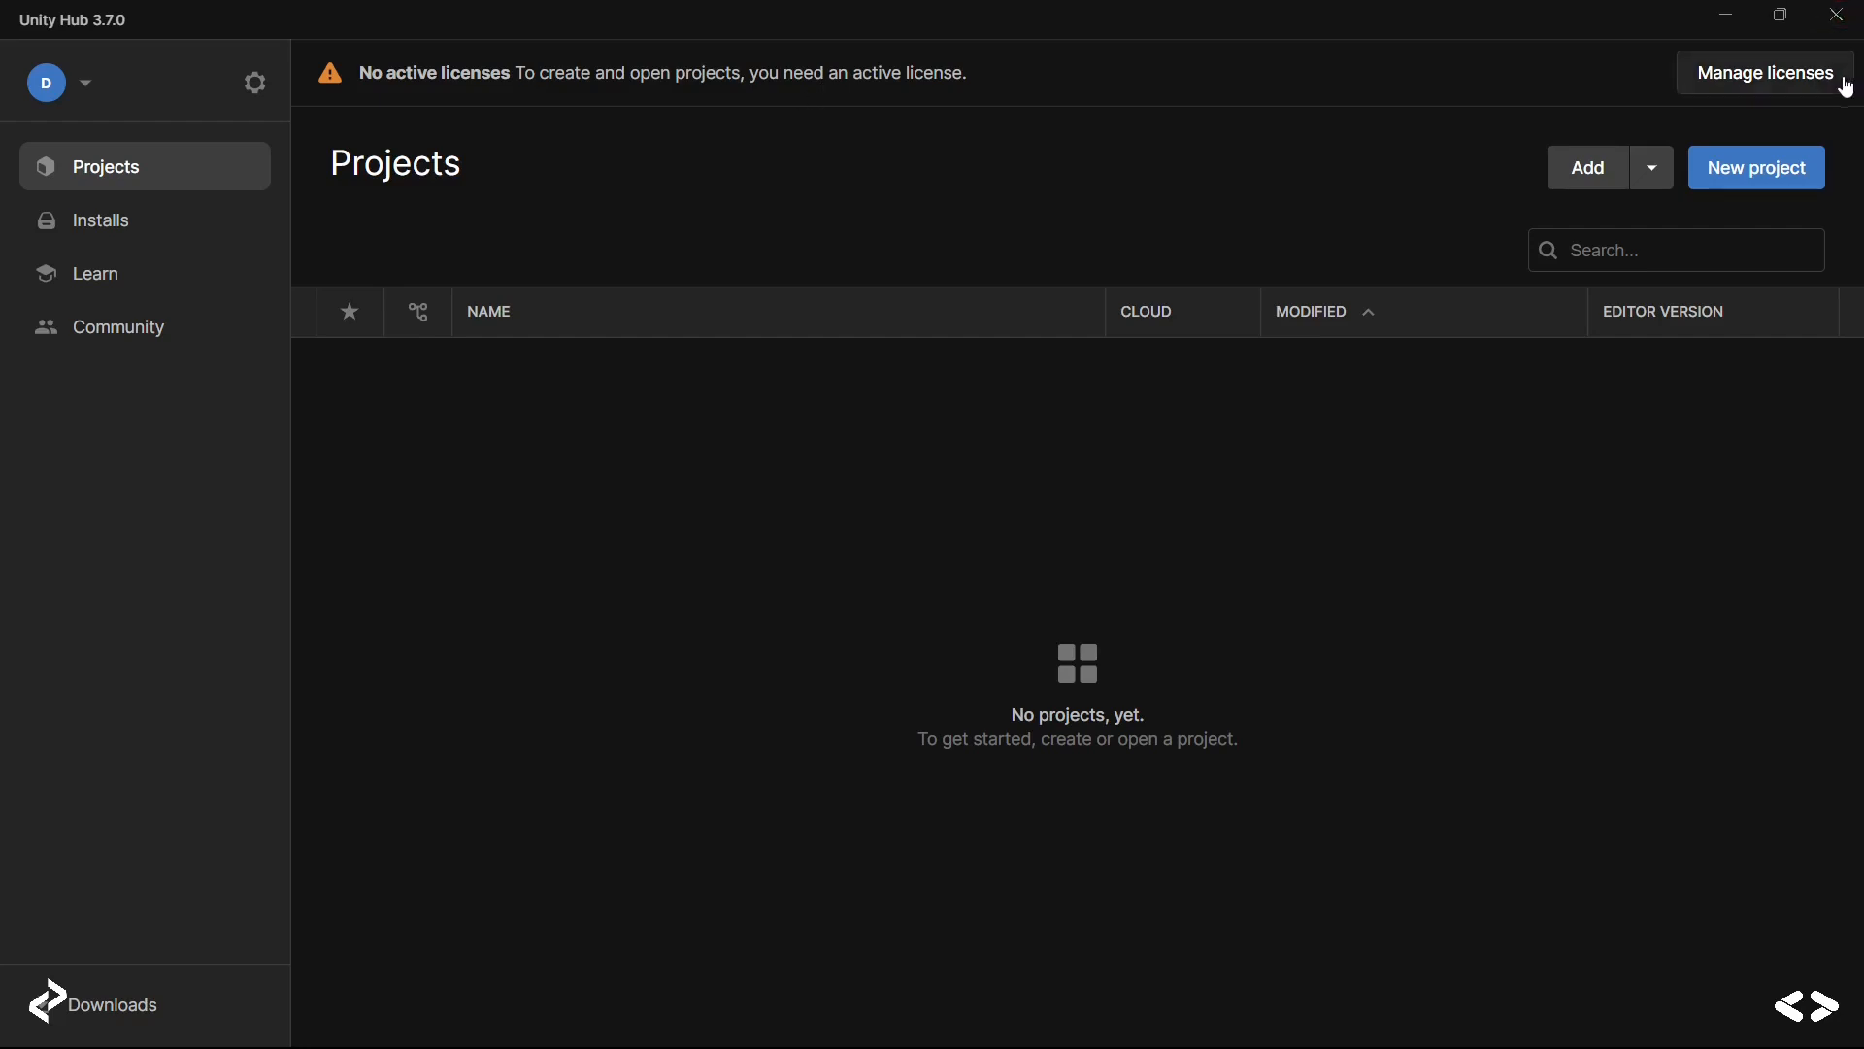
left_click(1788, 87)
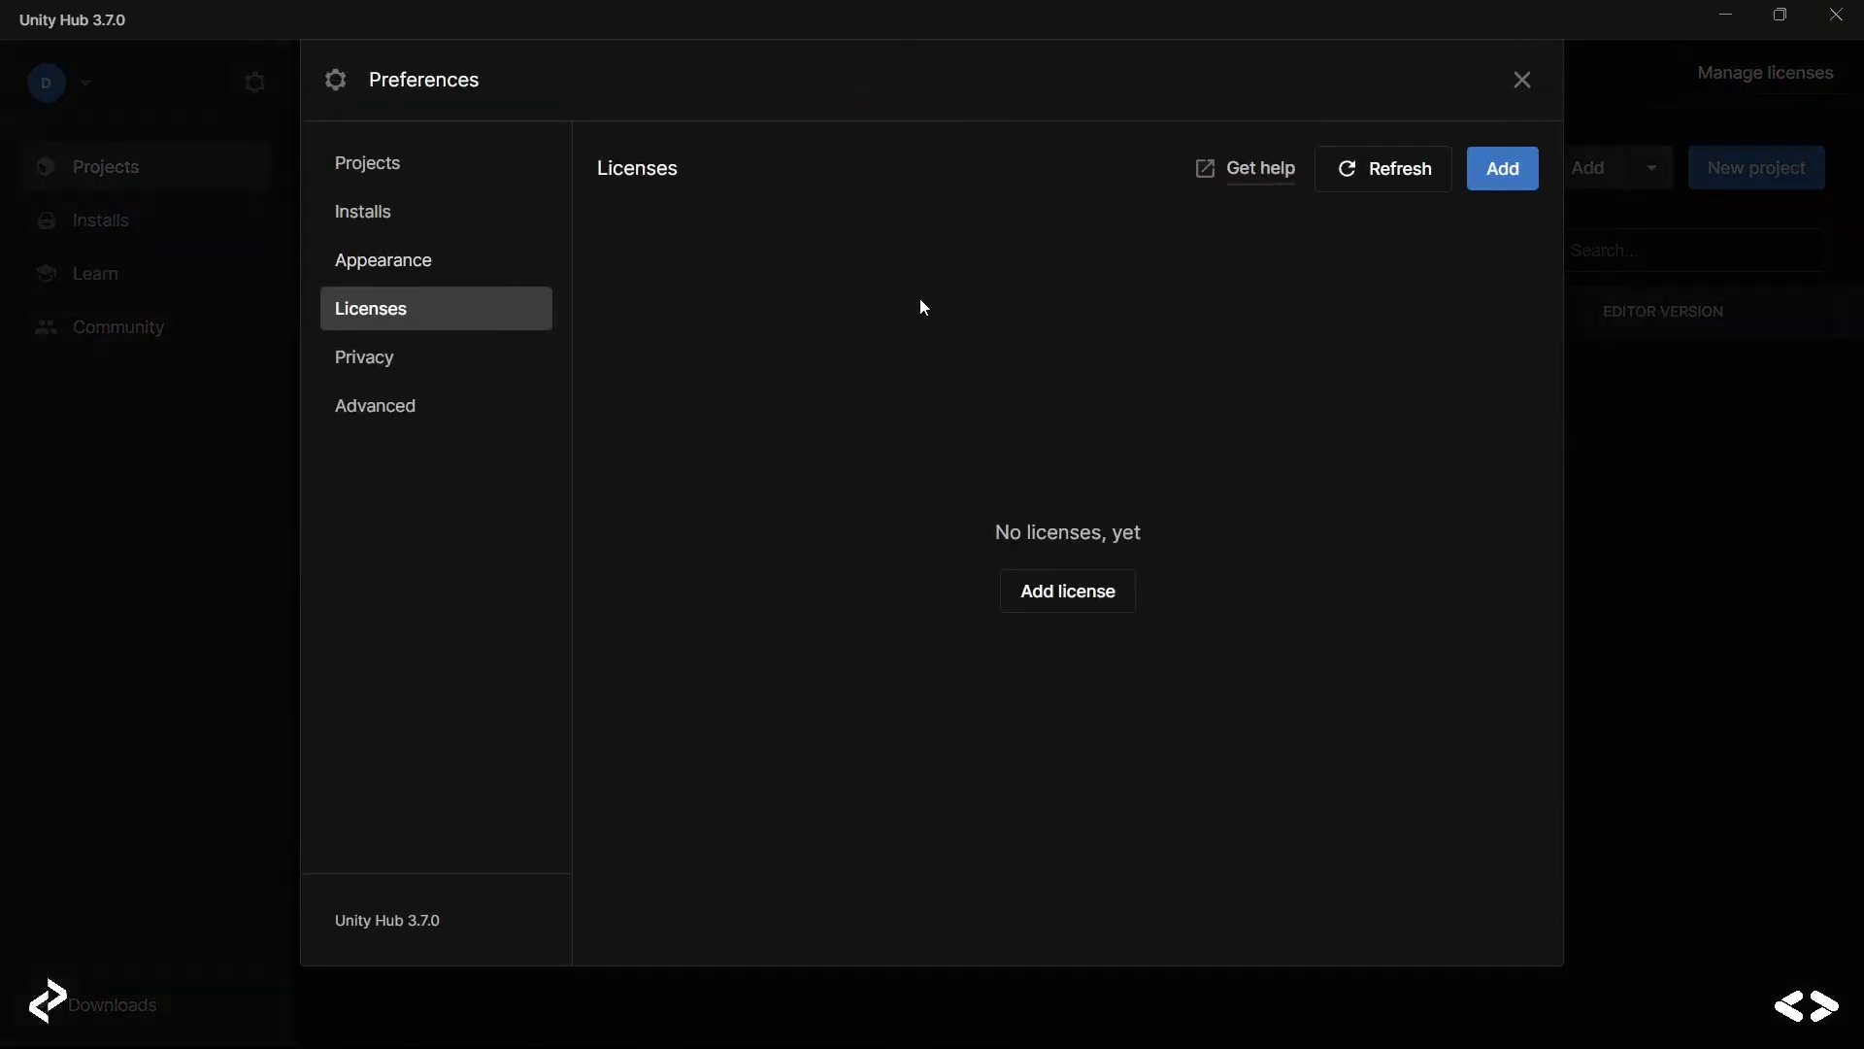
left_click(1488, 190)
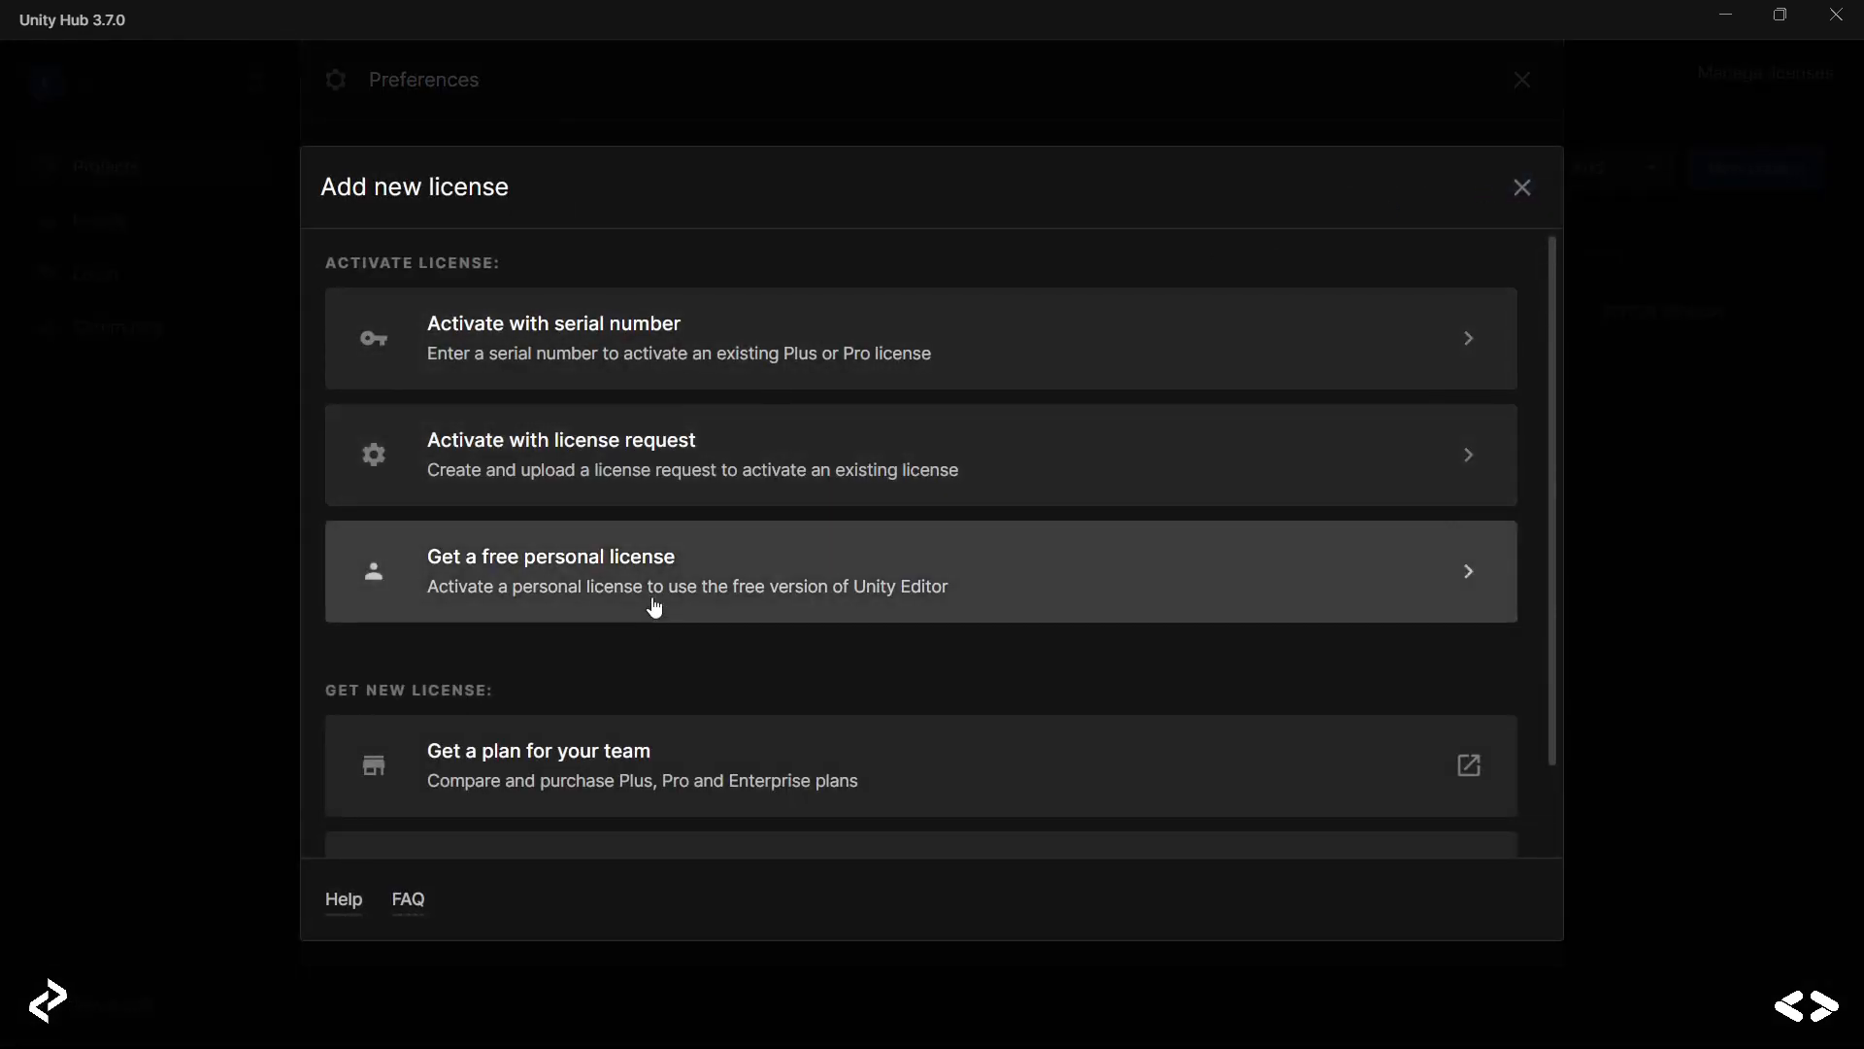
left_click(648, 591)
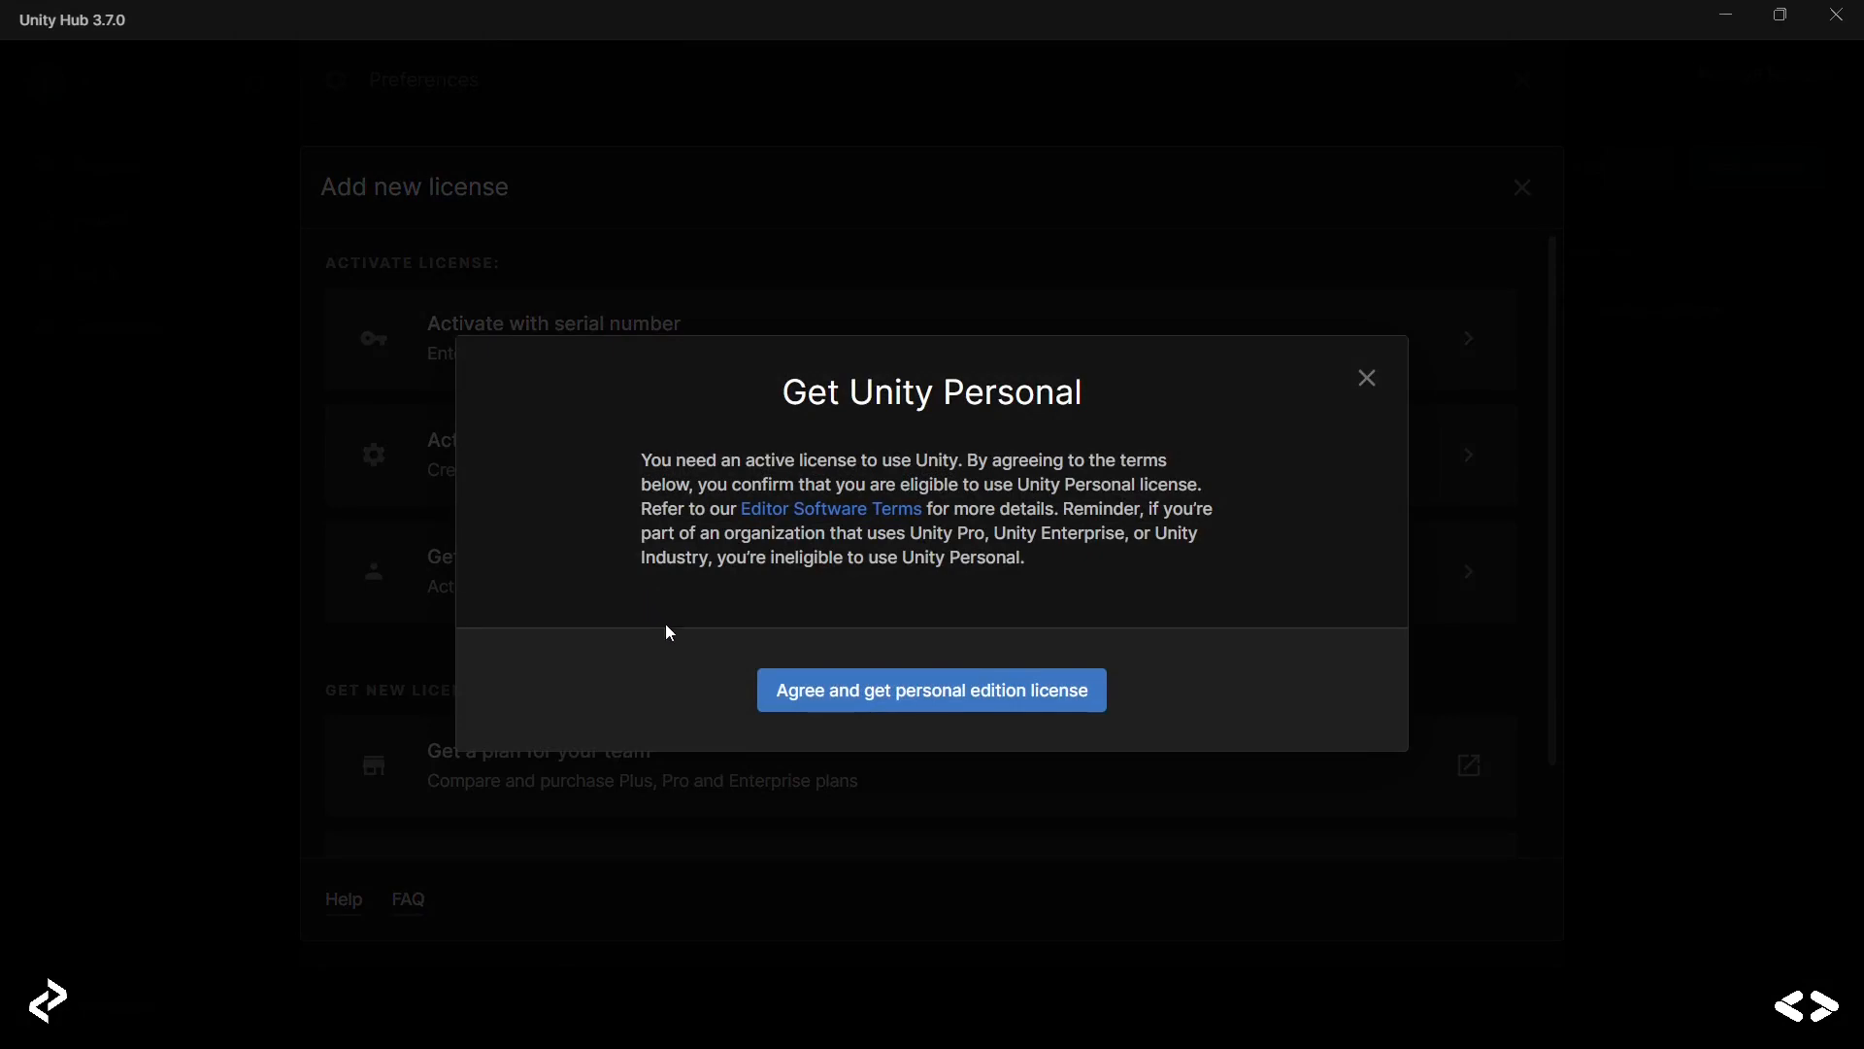
left_click(779, 697)
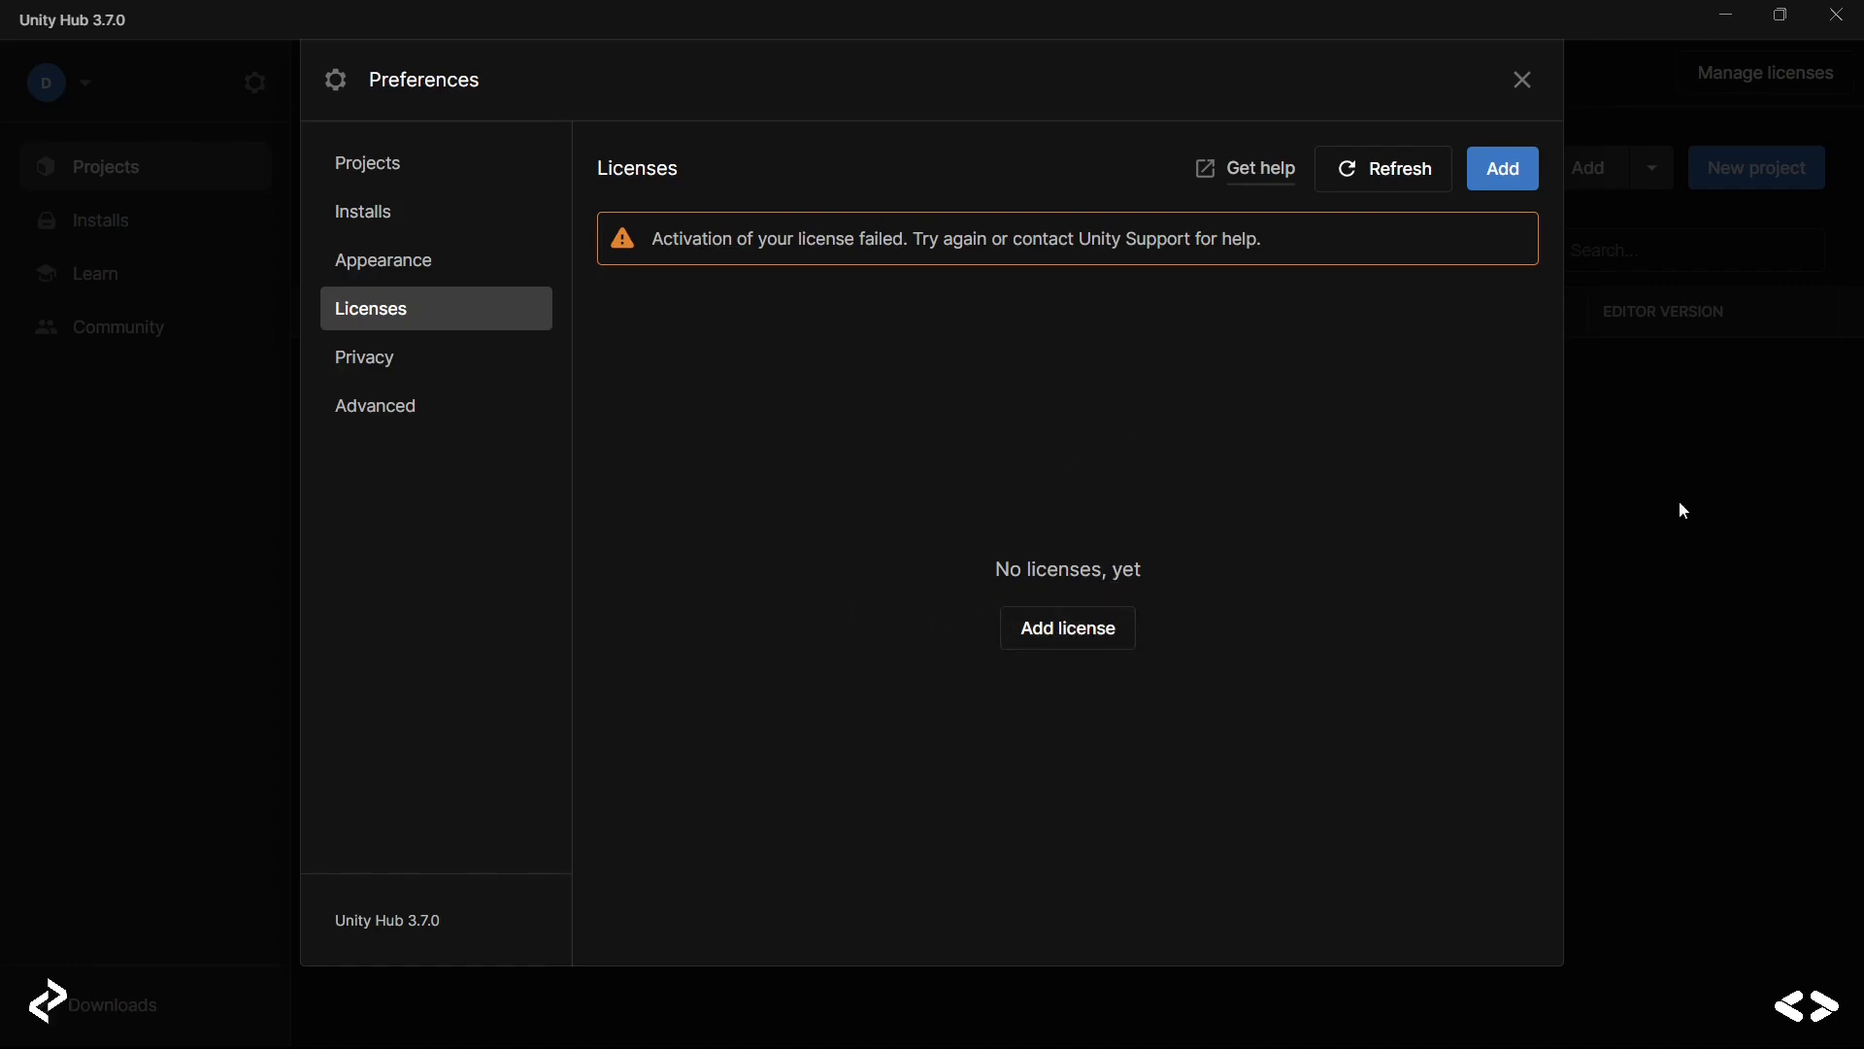
Refresh the license list, retry adding the free Personal license, then close Preferences.
left_click(1436, 172)
left_click(1495, 175)
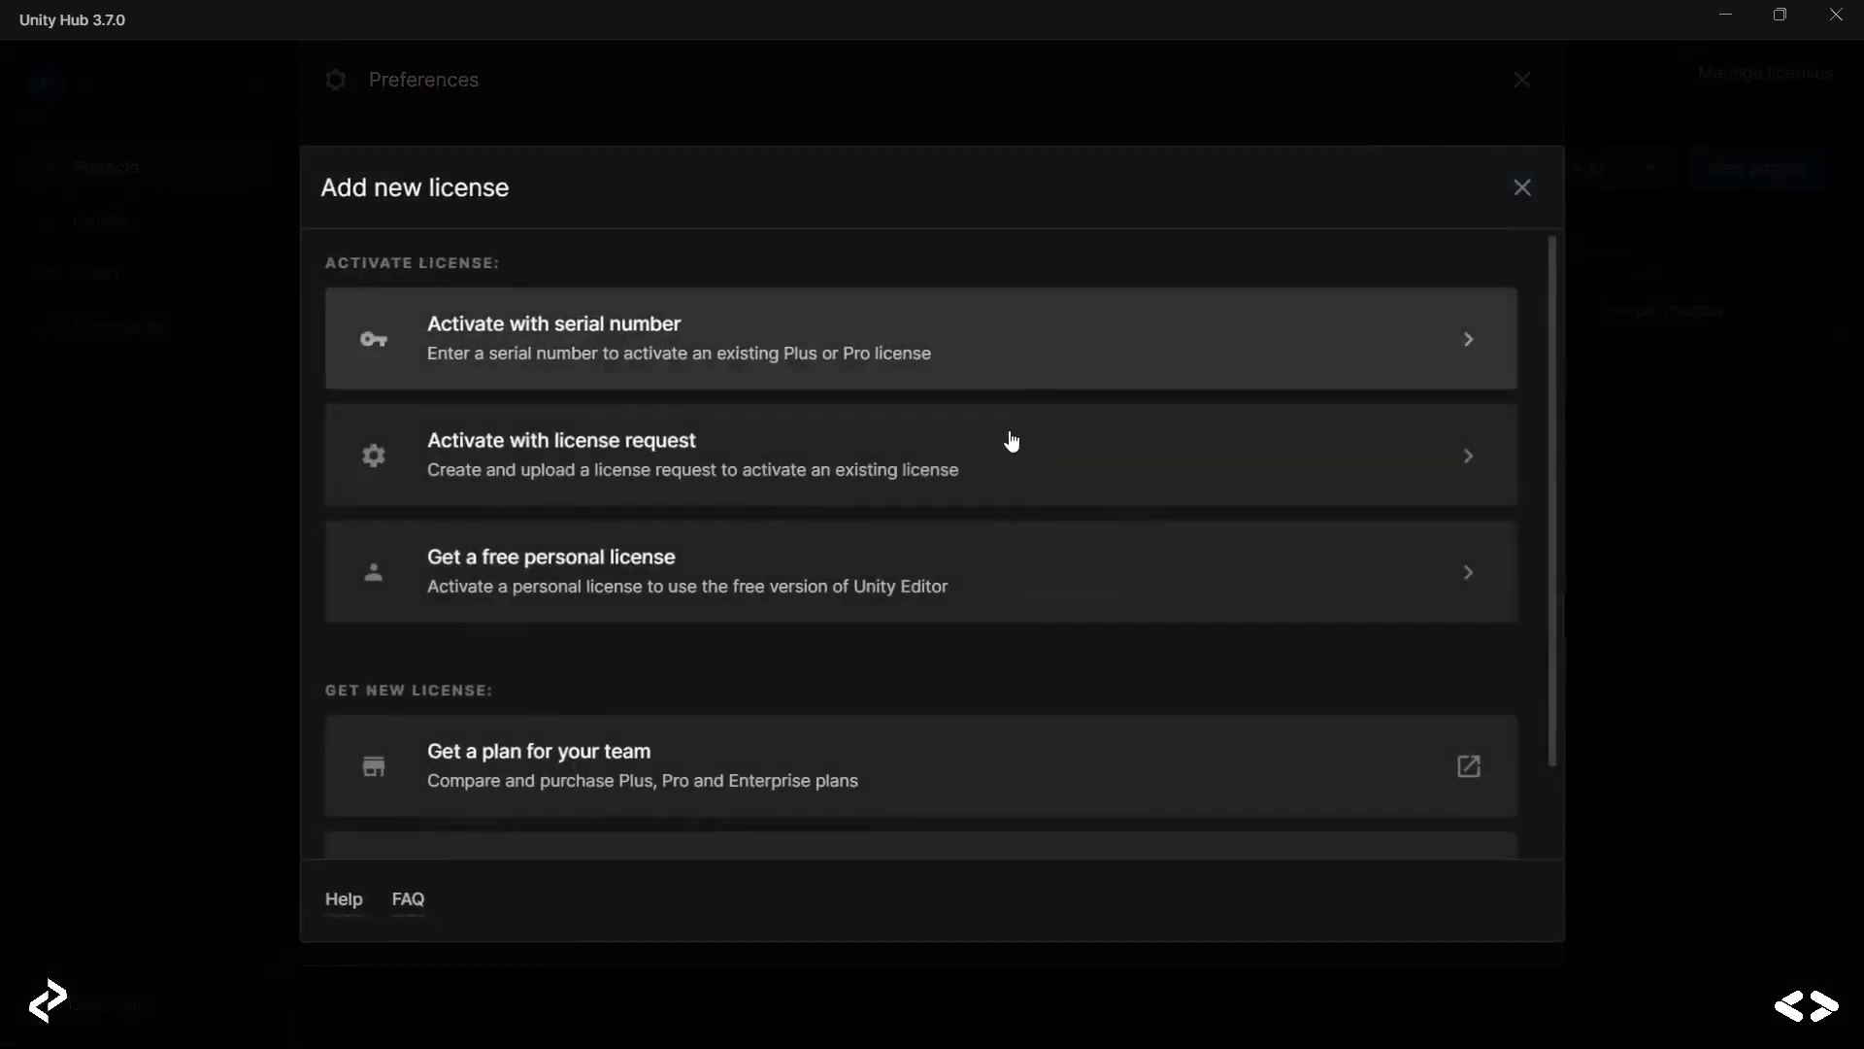
scroll(804, 495, "down", 1)
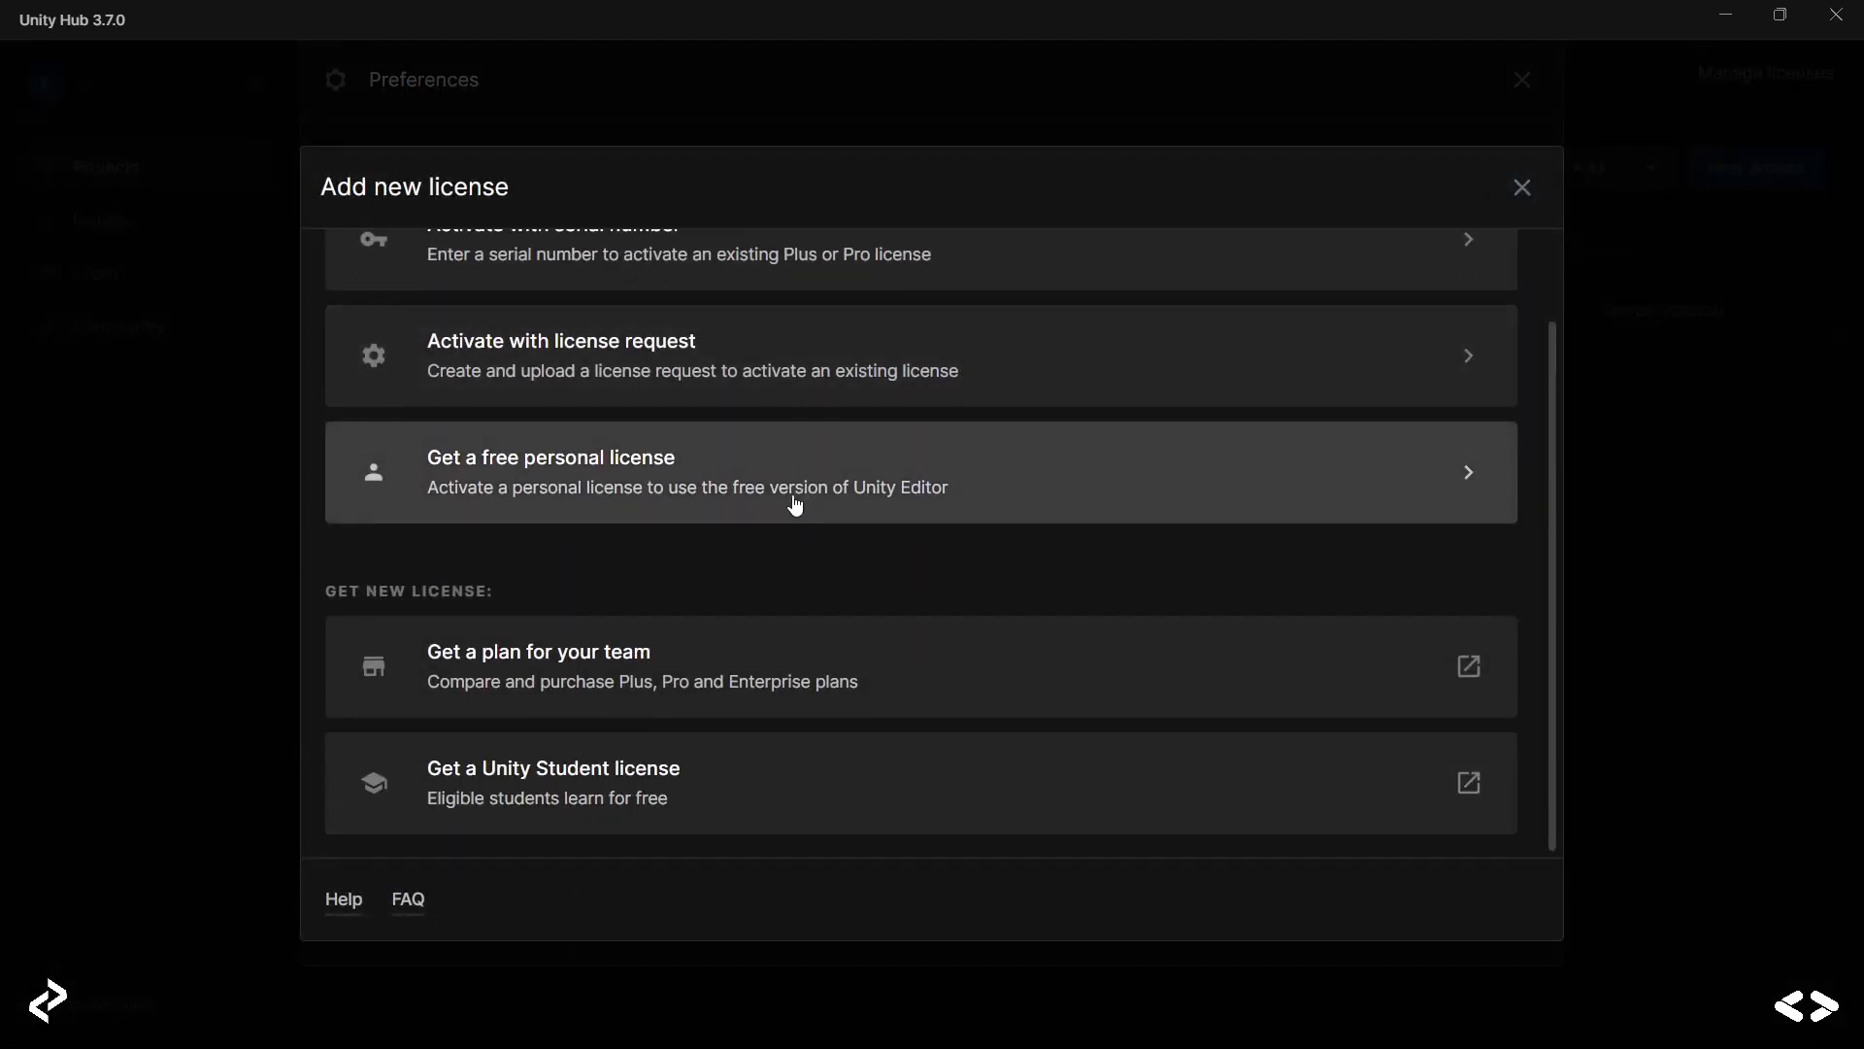
left_click(793, 497)
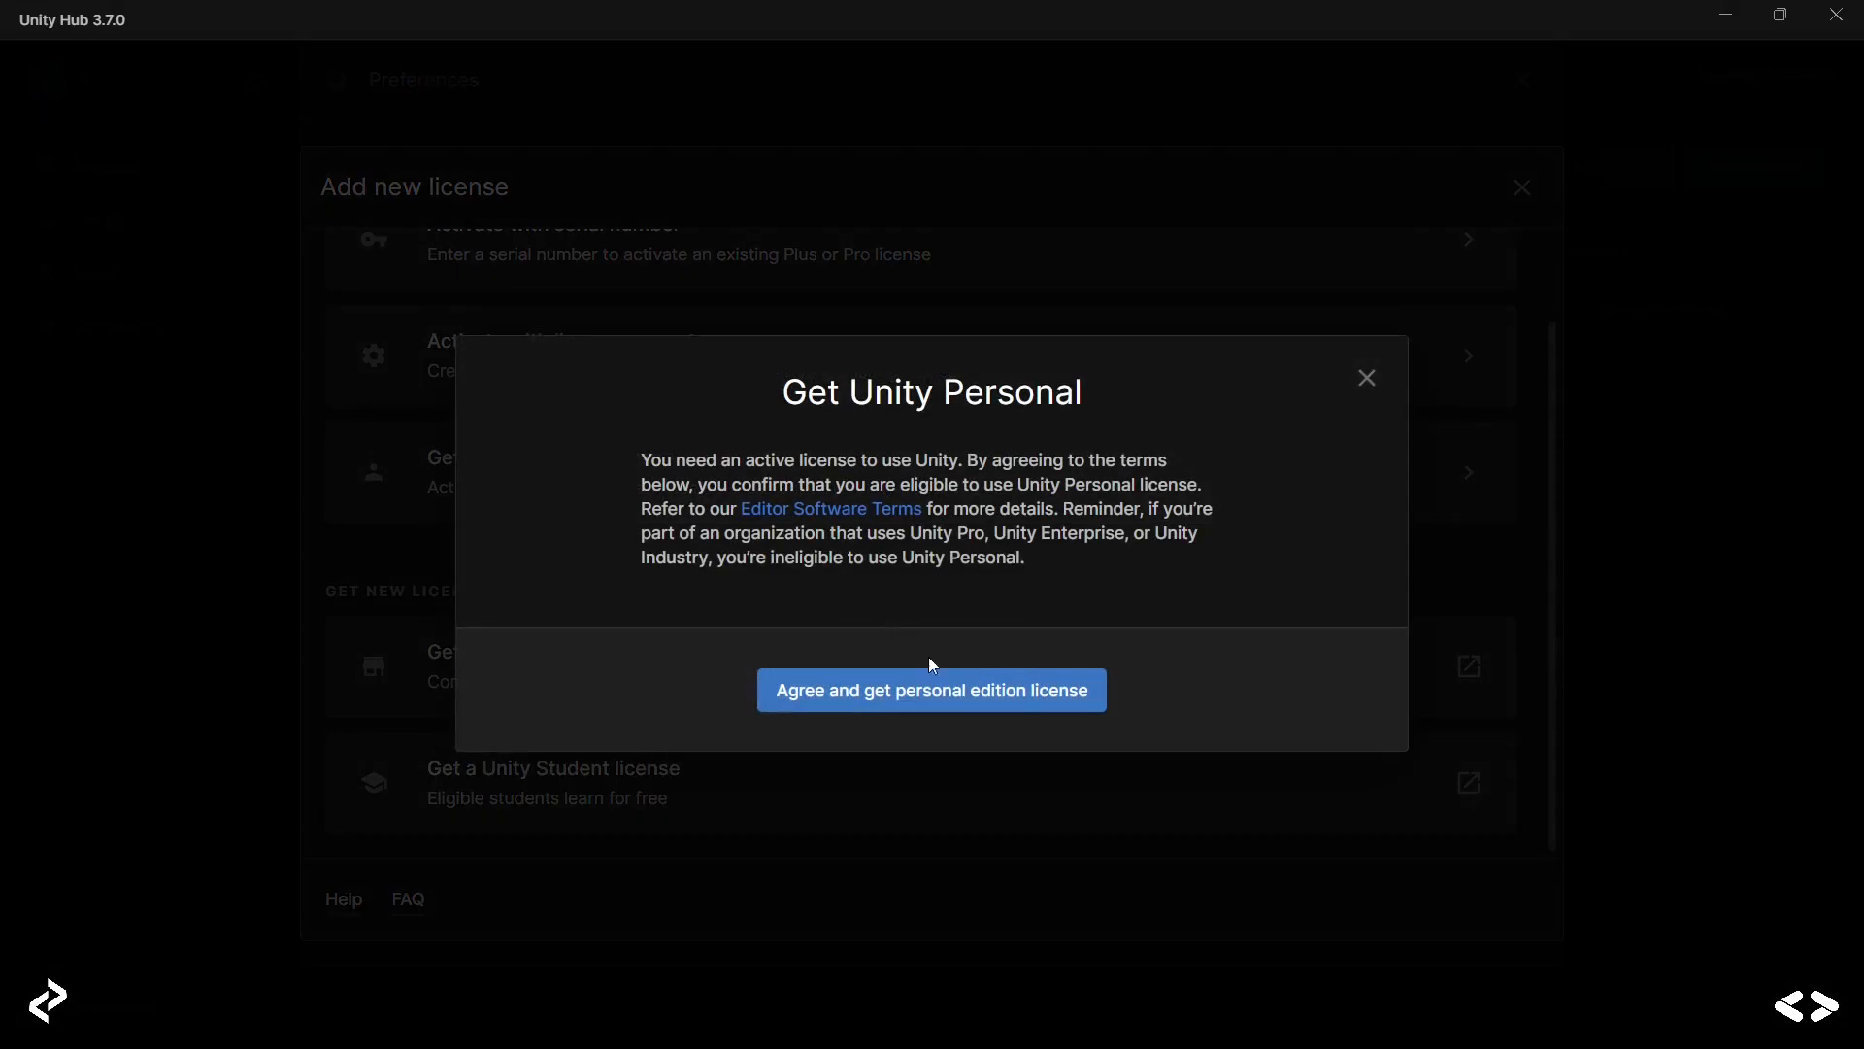
left_click(1017, 714)
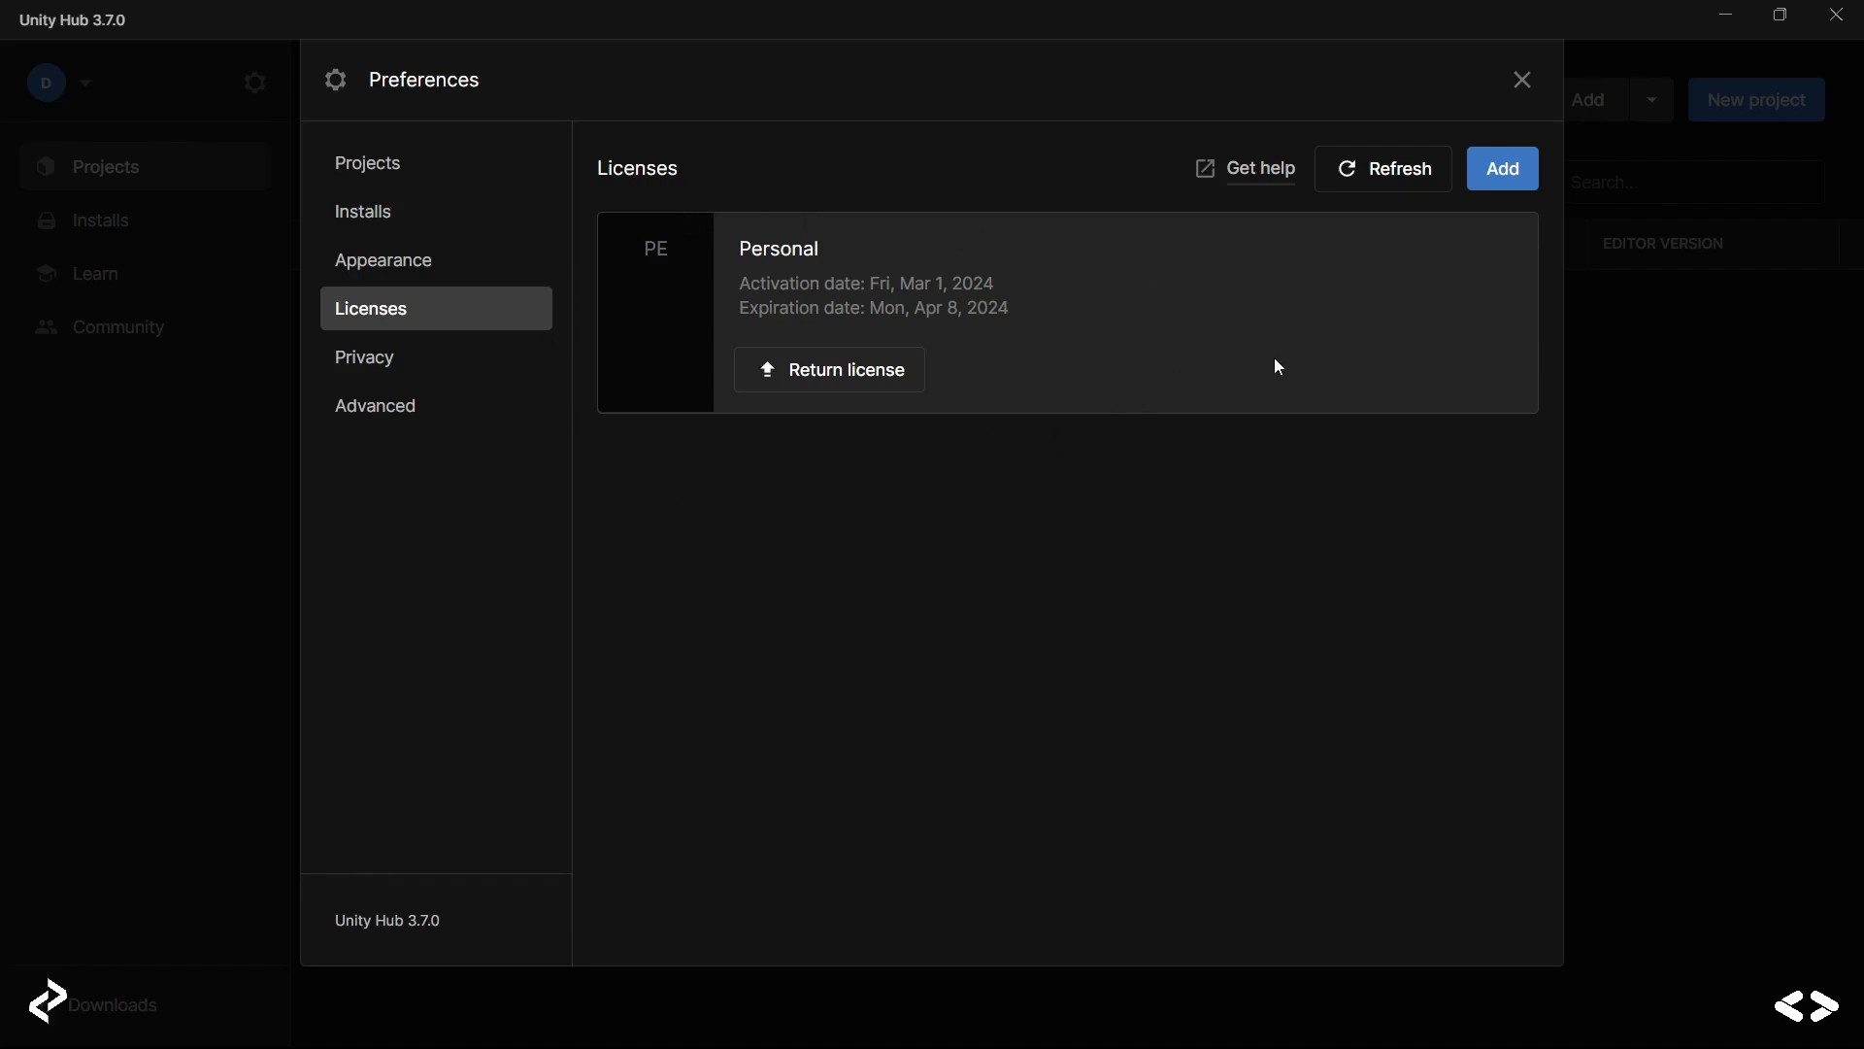
left_click(1520, 78)
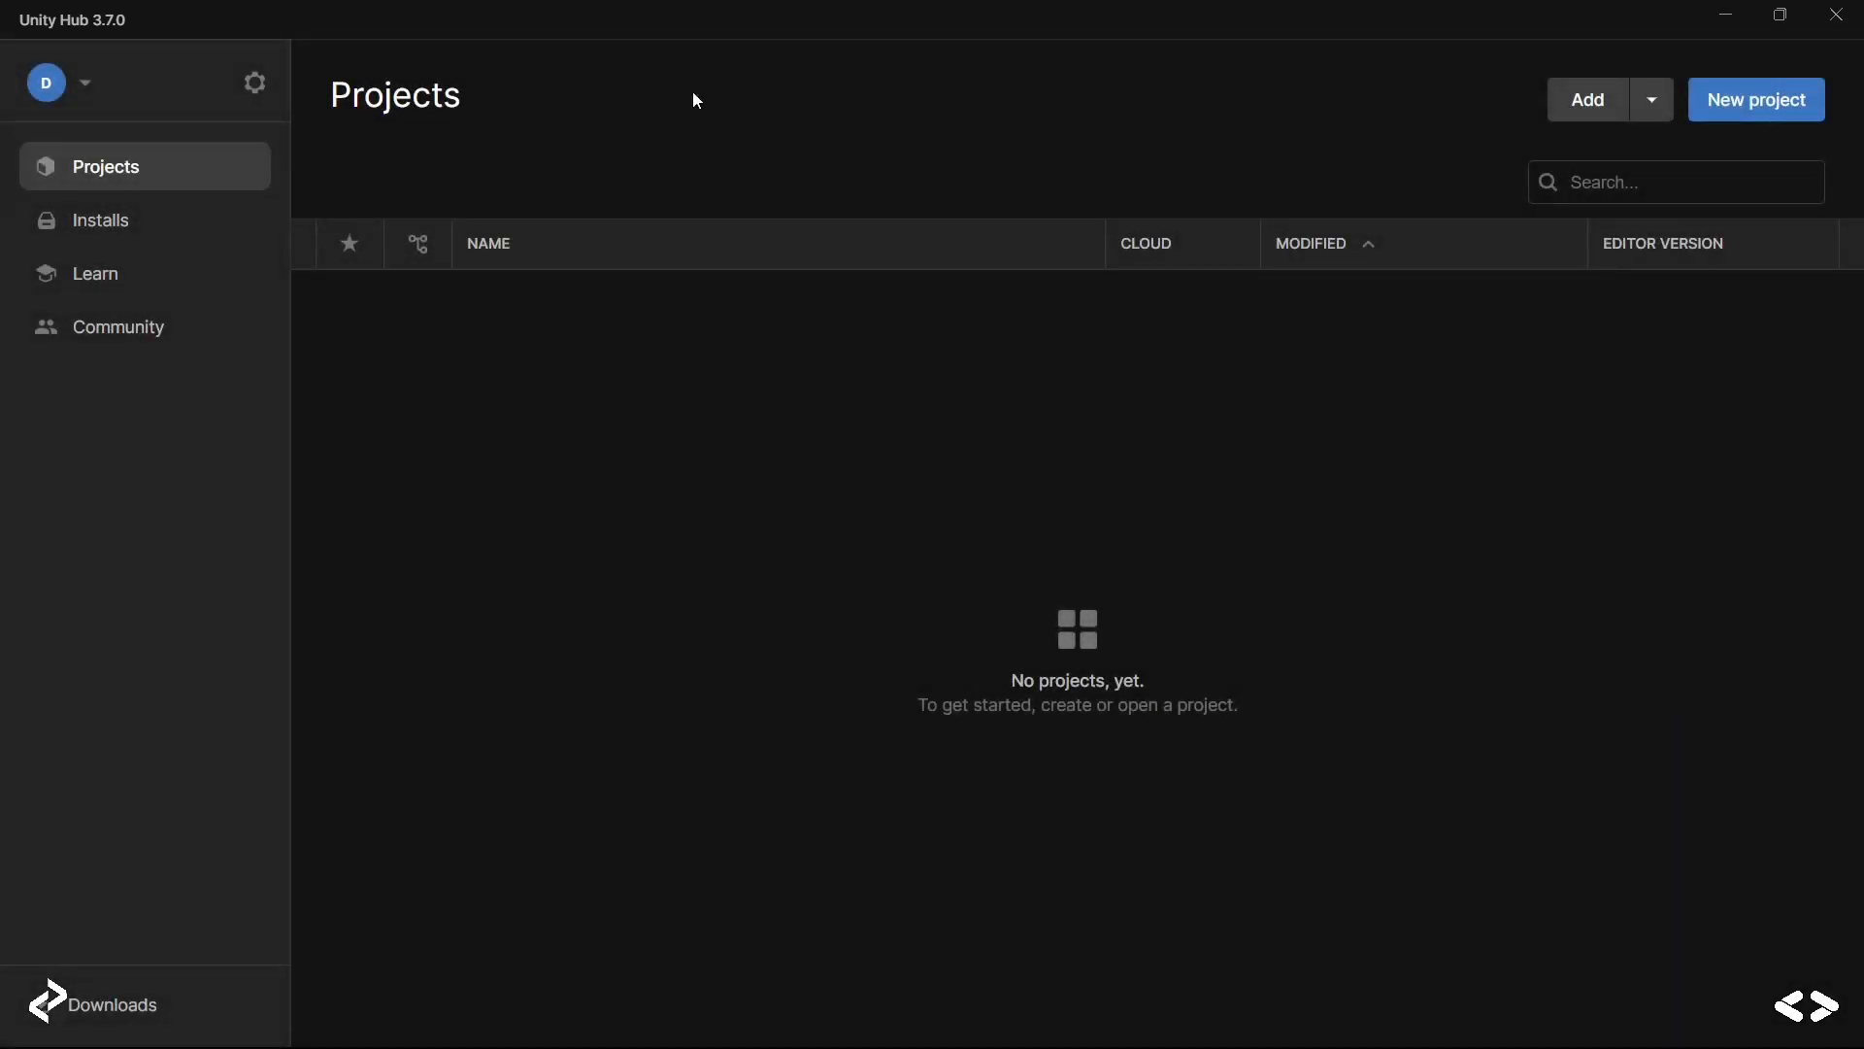